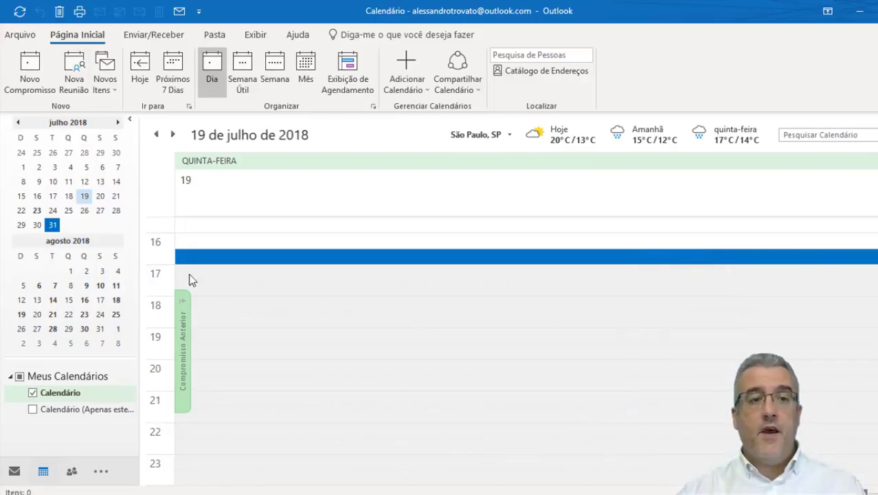
Jump the calendar to 6 August 2018, then to Wednesday 18 July 2018
{"action": "left_click", "coordinate": [39, 285]}
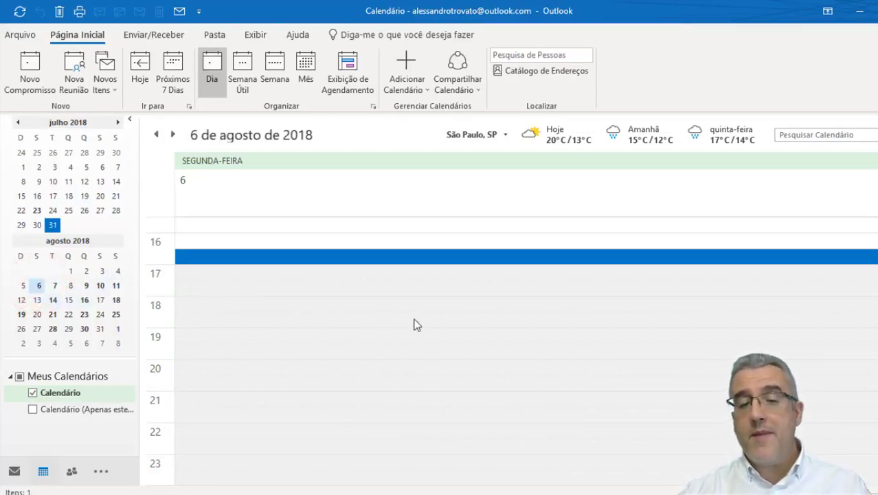
{"action": "left_click", "coordinate": [72, 192]}
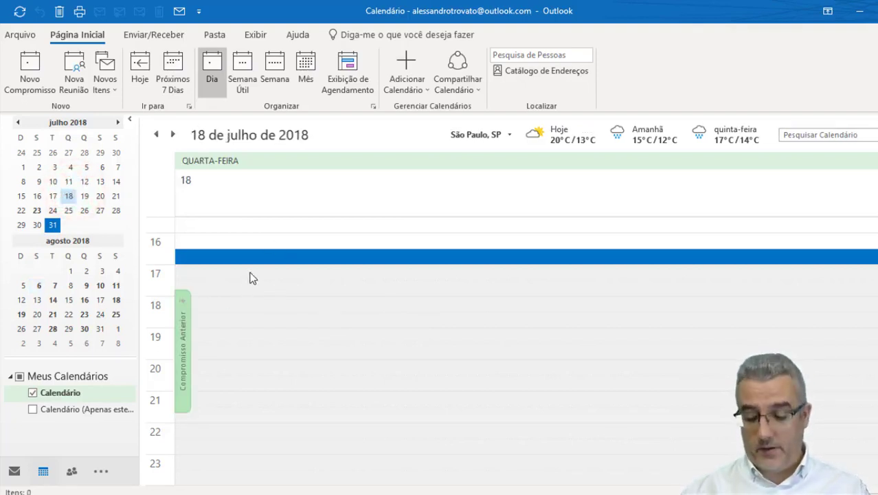
Add a TESTE appointment at 16:30 on 18 July, then go back to today, 31 July
{"action": "type", "text": "TESTE"}
{"action": "key", "text": "Return"}
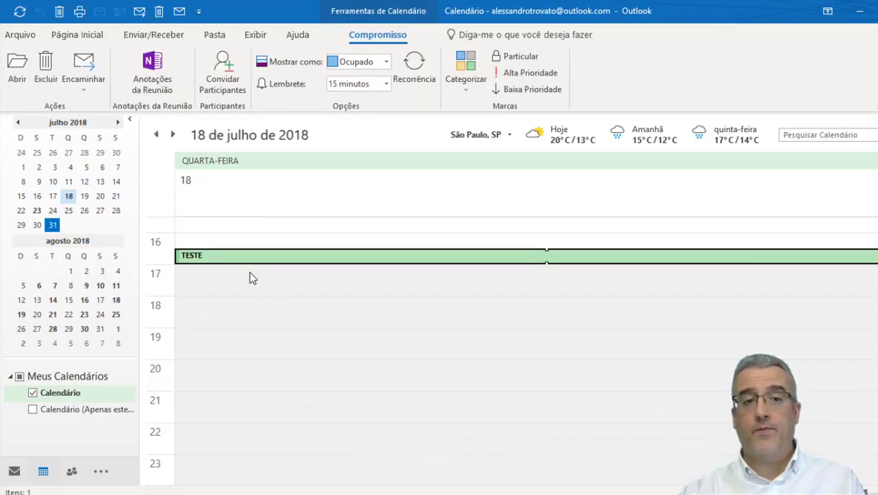
{"action": "left_click", "coordinate": [252, 284]}
{"action": "left_click", "coordinate": [140, 75]}
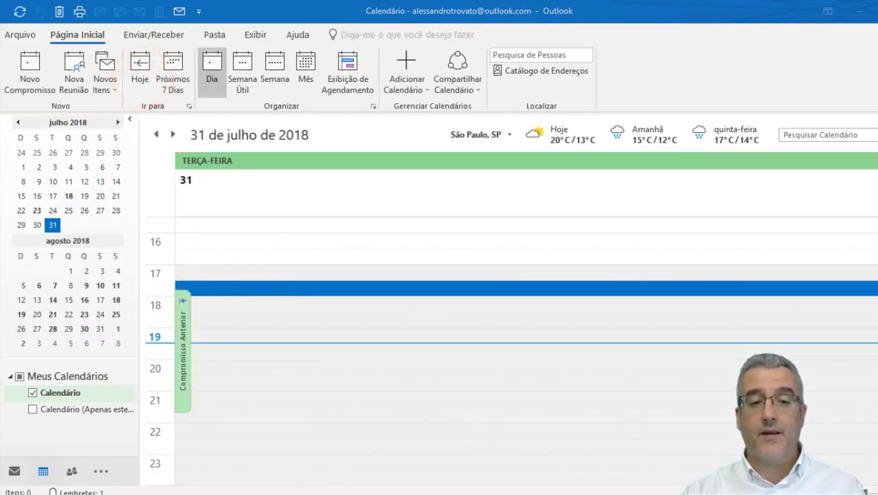
Bring up the Reminders window showing TESTE as 13 days overdue
{"action": "left_click", "coordinate": [364, 432]}
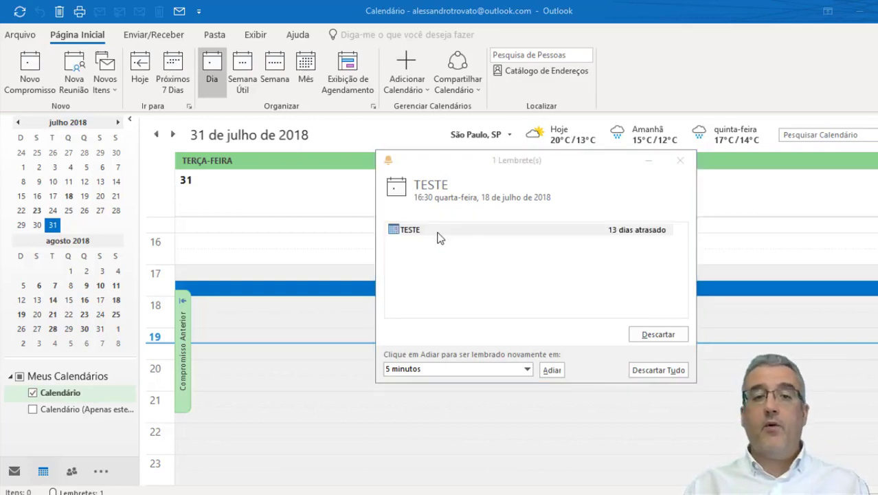
Select the TESTE reminder and open its list of snooze durations
{"action": "left_click", "coordinate": [439, 237]}
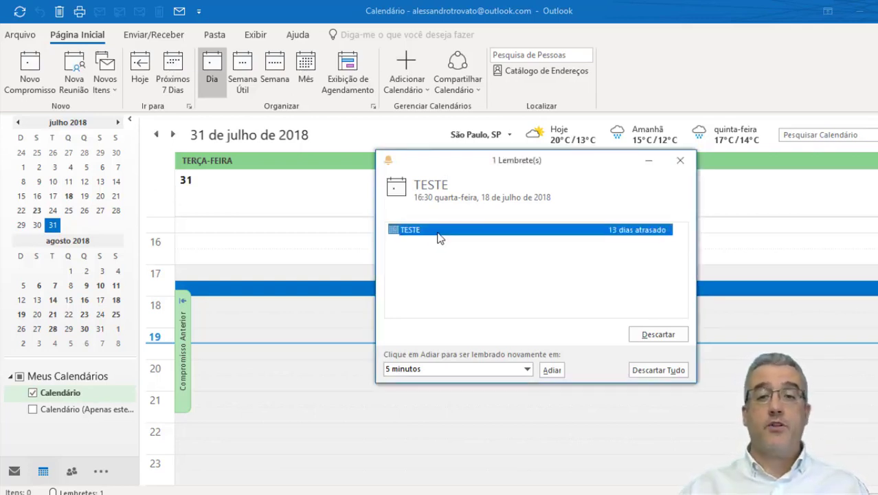
{"action": "left_click", "coordinate": [454, 233]}
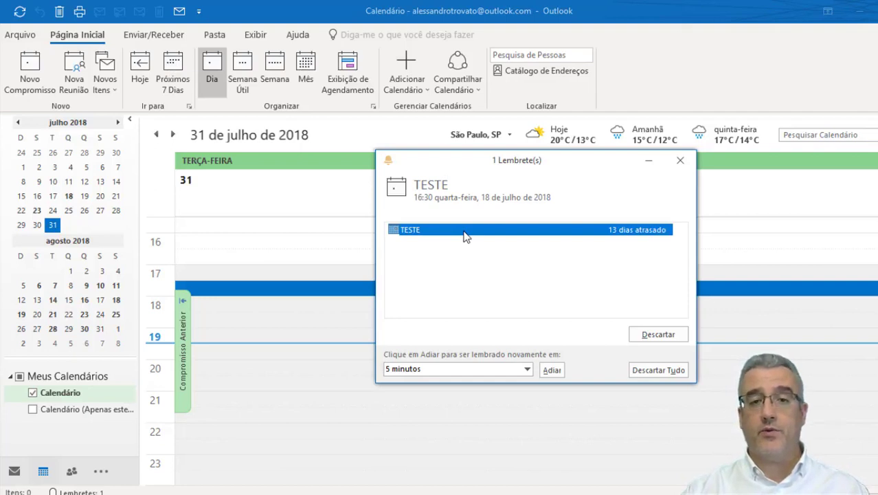
{"action": "left_click", "coordinate": [421, 233]}
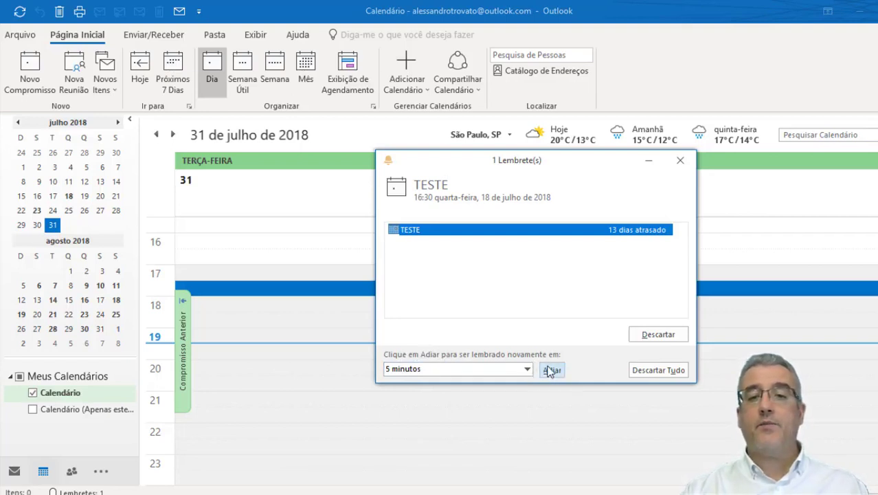
{"action": "left_click", "coordinate": [526, 369]}
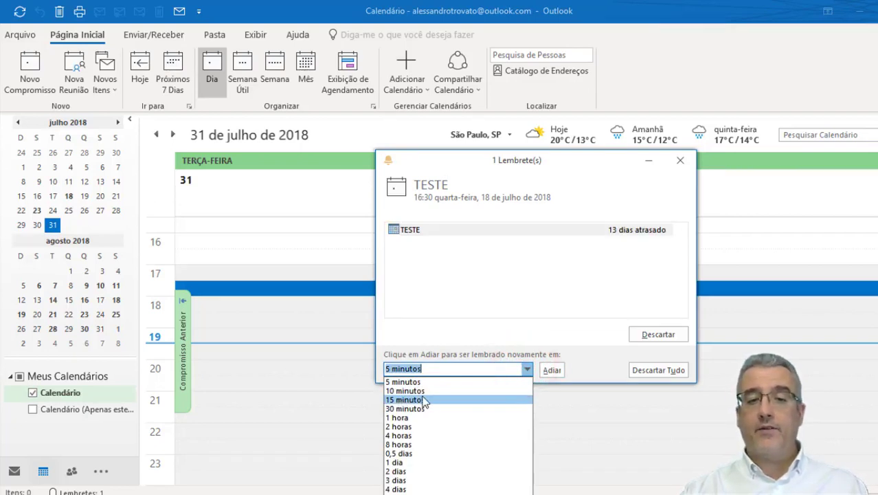
Snooze the TESTE reminder for 5 minutos, after first trying 15 minutos
{"action": "left_click", "coordinate": [425, 400]}
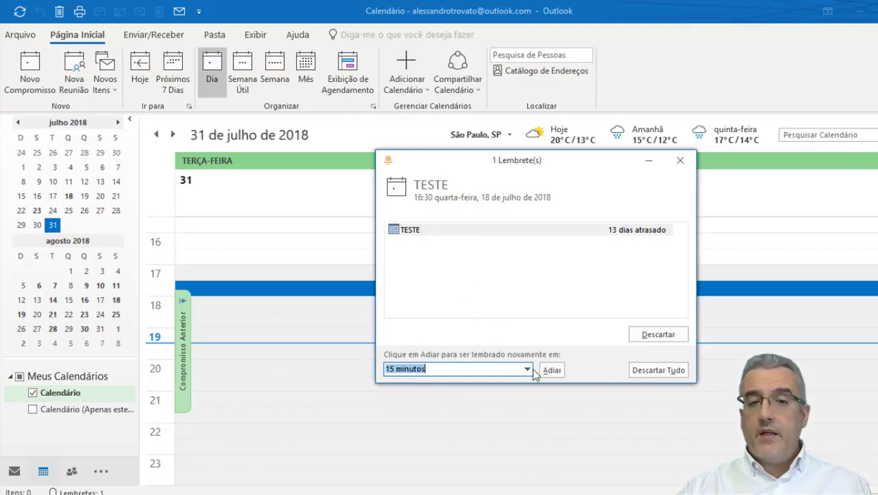
{"action": "left_click", "coordinate": [453, 231]}
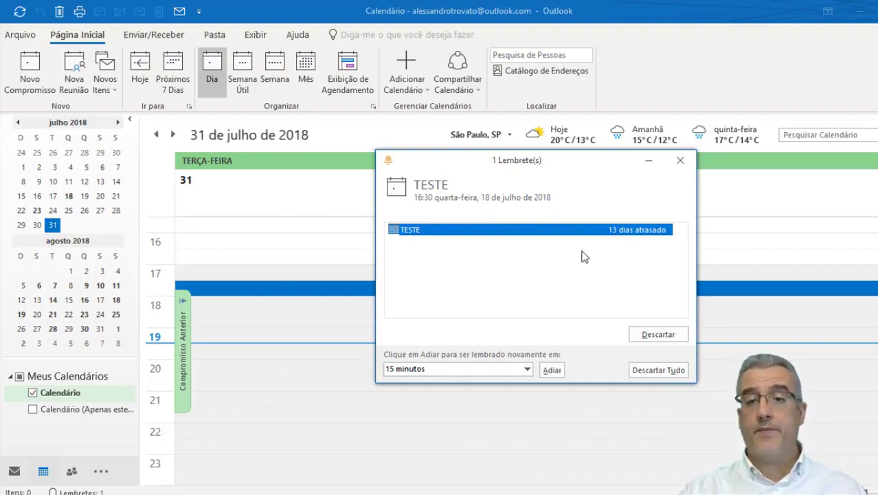
{"action": "left_click", "coordinate": [527, 369]}
{"action": "left_click", "coordinate": [453, 382]}
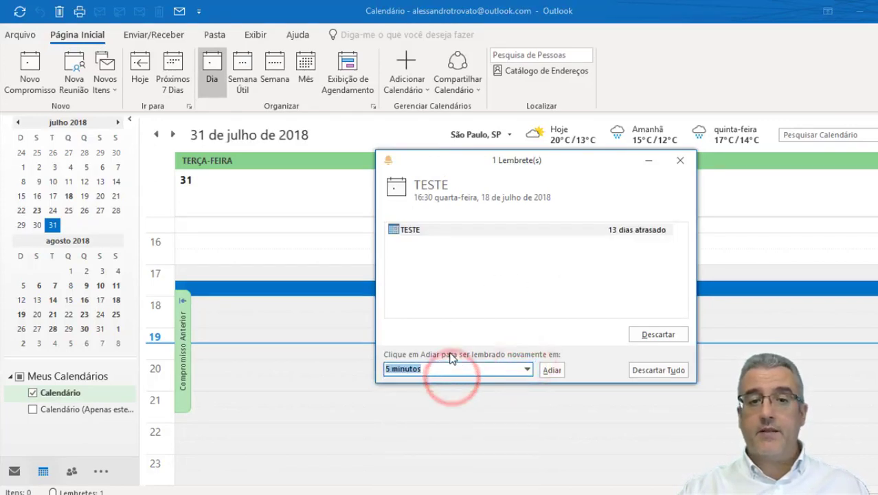
{"action": "left_click", "coordinate": [553, 372]}
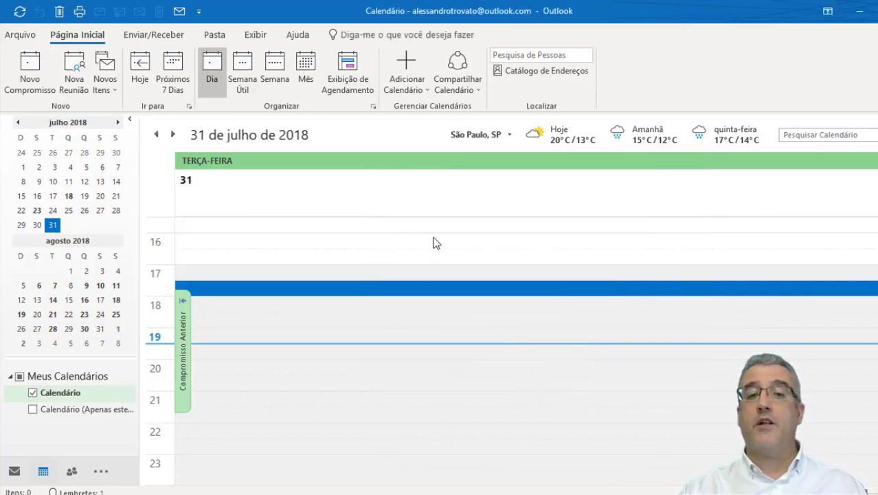
Go to 6 August 2018 and bring the 09:00 Pagar o aluguel appointment into view
{"action": "left_click", "coordinate": [433, 240]}
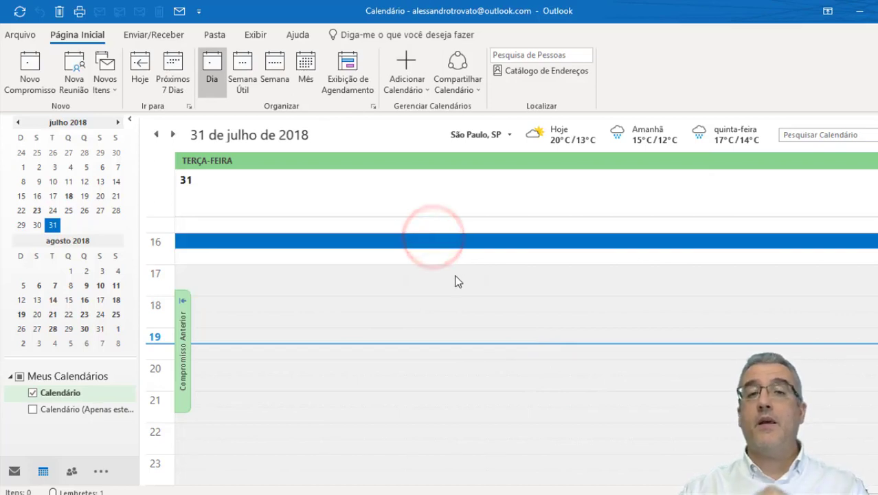
{"action": "scroll", "coordinate": [508, 329], "scroll_direction": "up", "scroll_amount": 1}
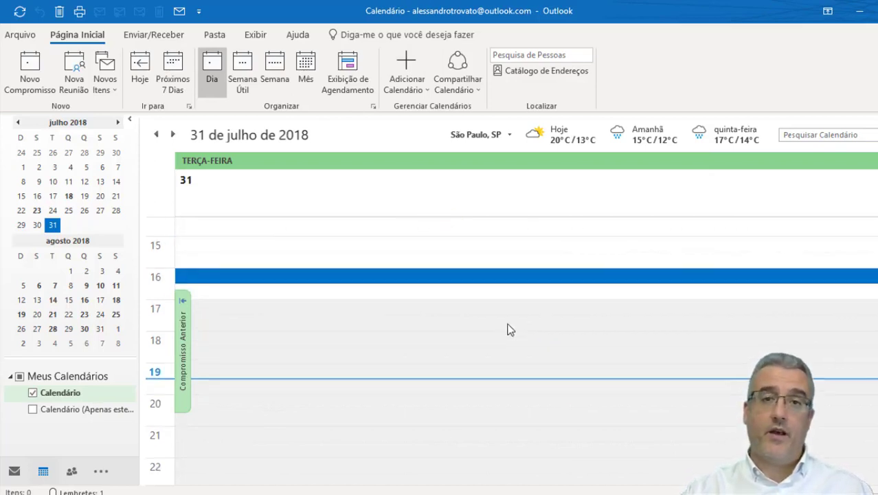
{"action": "scroll", "coordinate": [508, 329], "scroll_direction": "up", "scroll_amount": 2}
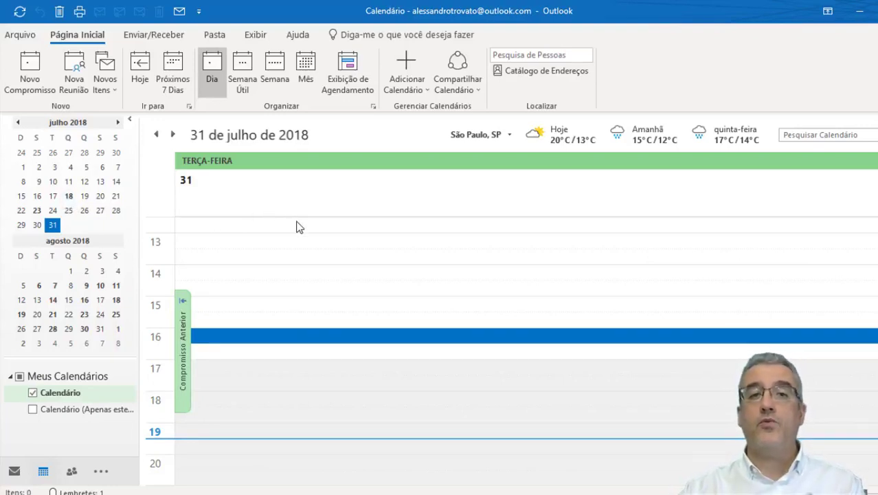
{"action": "left_click", "coordinate": [39, 287]}
{"action": "scroll", "coordinate": [316, 407], "scroll_direction": "up", "scroll_amount": 5}
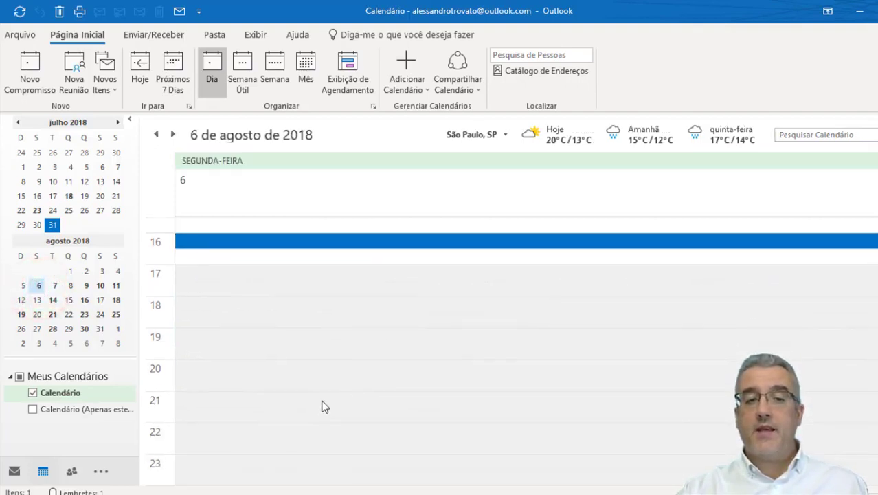
{"action": "scroll", "coordinate": [326, 405], "scroll_direction": "up", "scroll_amount": 3}
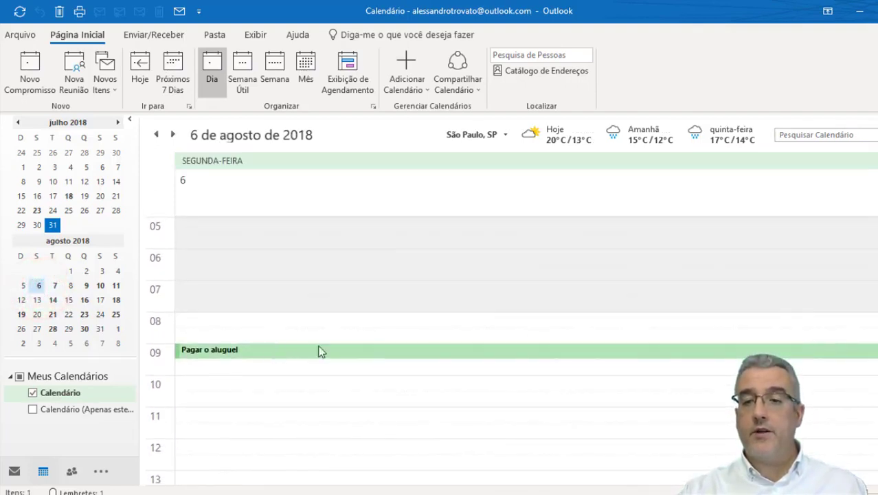
Open just the 6 August occurrence of Pagar o aluguel with 'Apenas esta'
{"action": "double_click", "coordinate": [493, 351]}
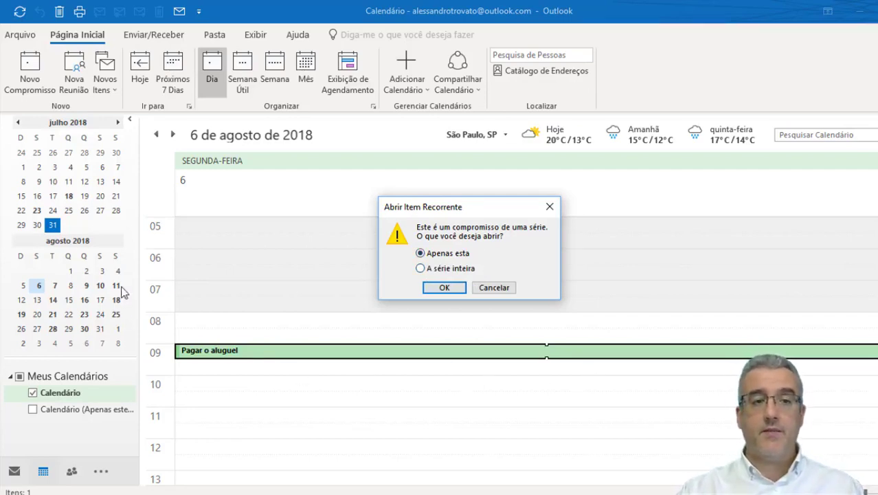
{"action": "left_click", "coordinate": [448, 255]}
{"action": "left_click", "coordinate": [447, 287]}
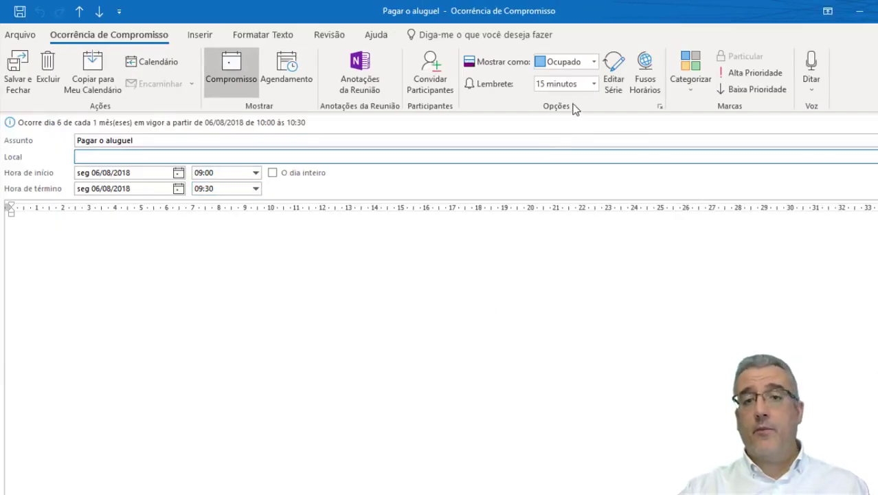
Set this occurrence's reminder to 0 minutos, save it, and check it in the day view
{"action": "left_click", "coordinate": [595, 85]}
{"action": "left_click", "coordinate": [574, 114]}
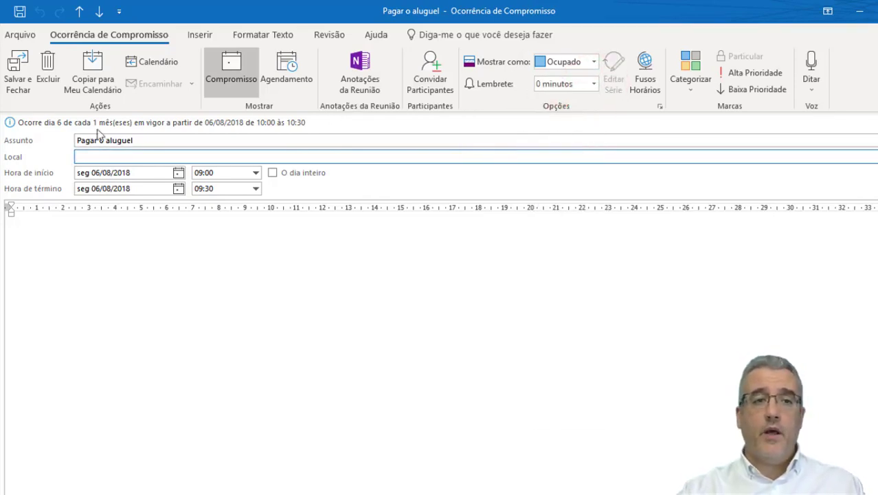
{"action": "left_click", "coordinate": [17, 65]}
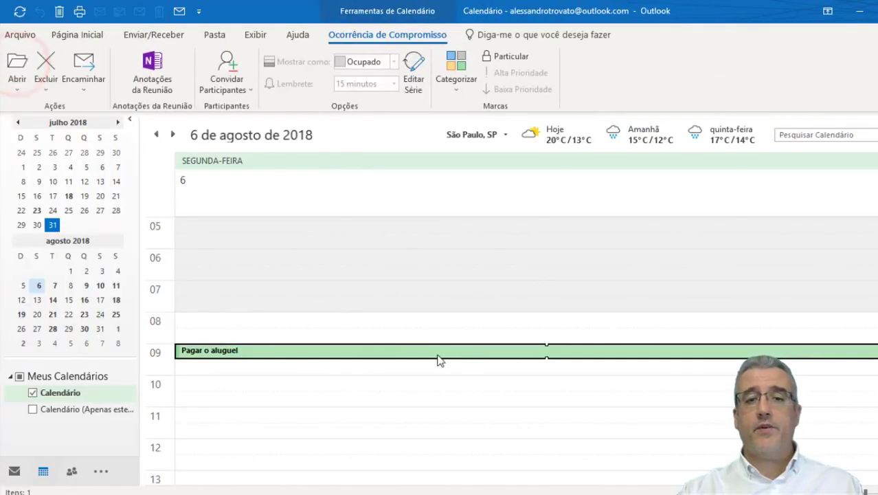
{"action": "left_click", "coordinate": [486, 355]}
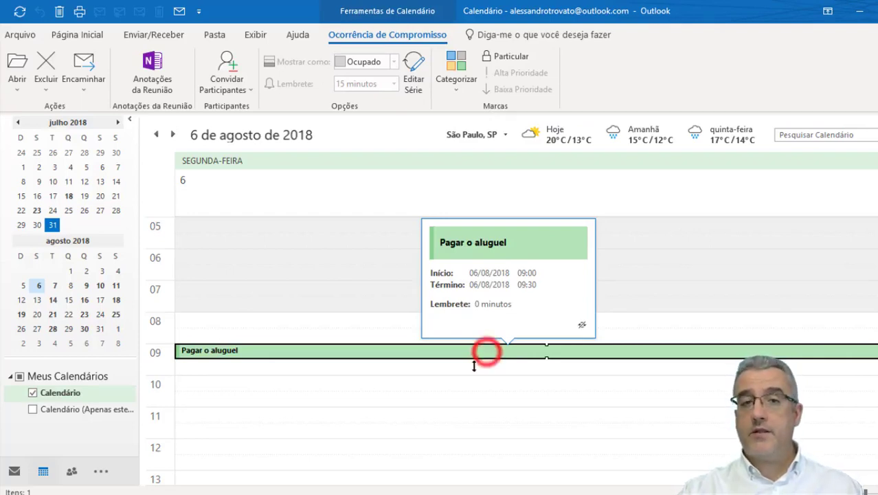
{"action": "left_click", "coordinate": [464, 366]}
{"action": "left_click", "coordinate": [464, 352]}
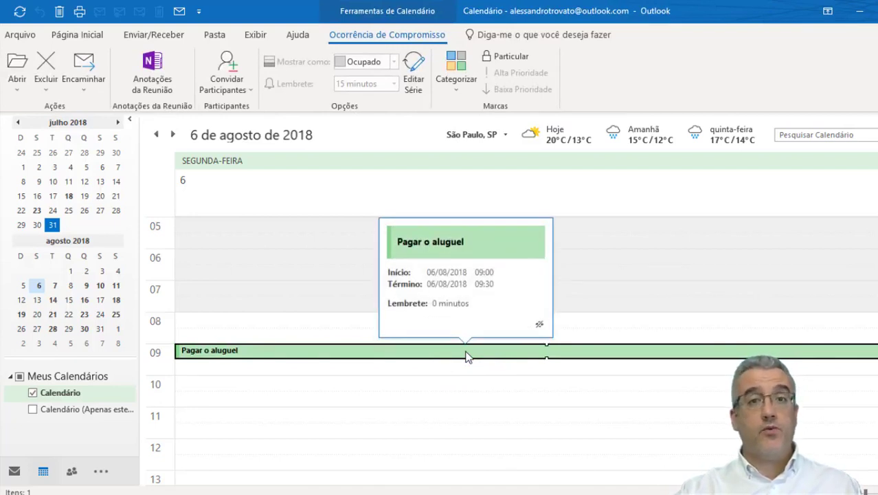
Open the entire Pagar o aluguel recurring series
{"action": "double_click", "coordinate": [466, 356]}
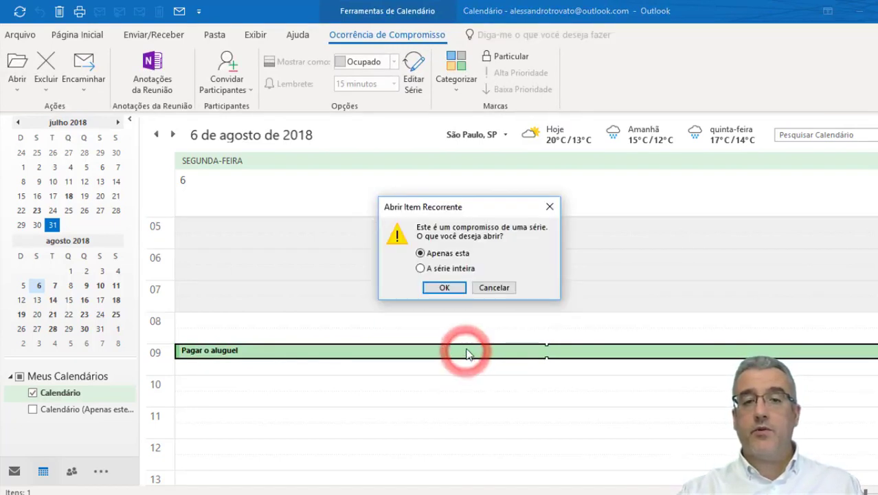
{"action": "left_click", "coordinate": [451, 272]}
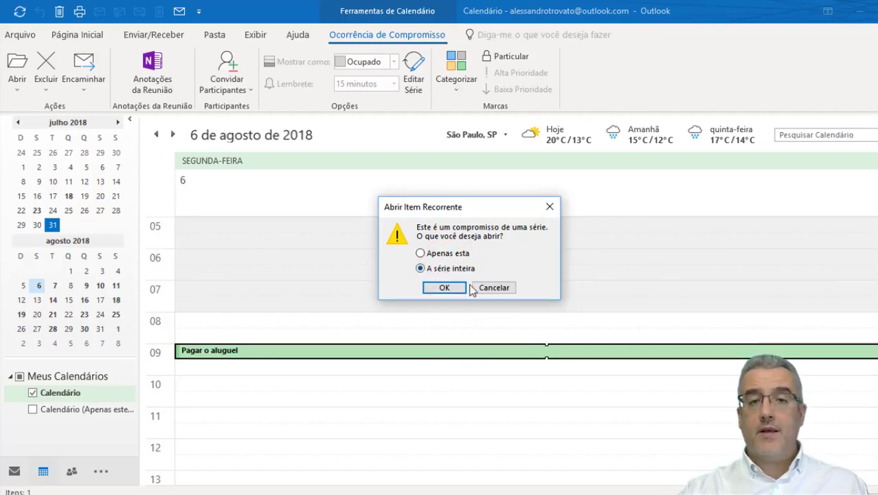
{"action": "left_click", "coordinate": [457, 288]}
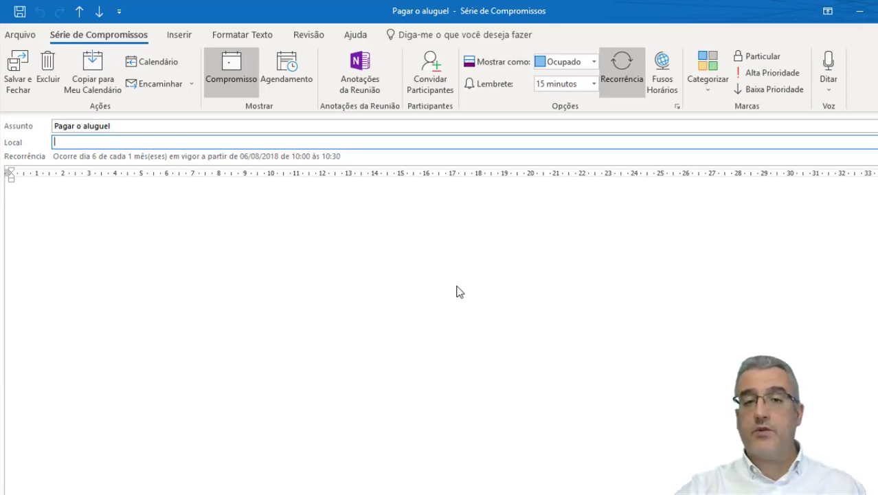
Set the series reminder to 30 minutos and bring up its recurrence settings
{"action": "left_click", "coordinate": [594, 83]}
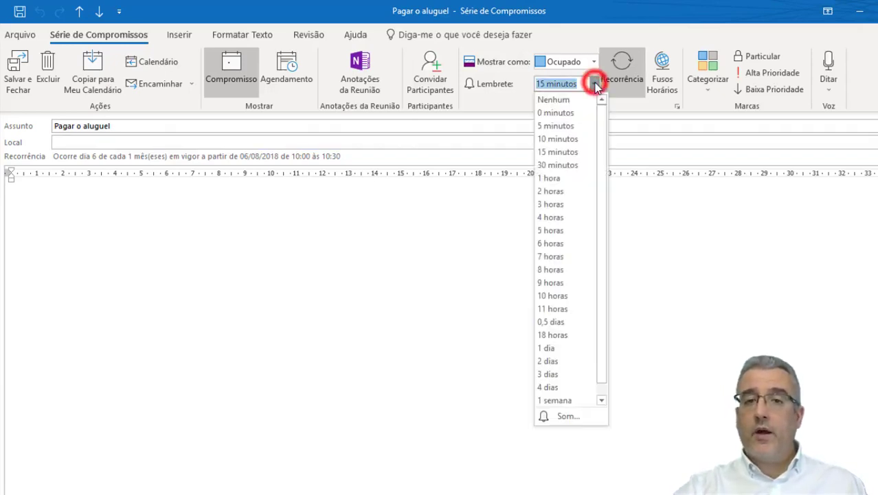
{"action": "left_click", "coordinate": [560, 165]}
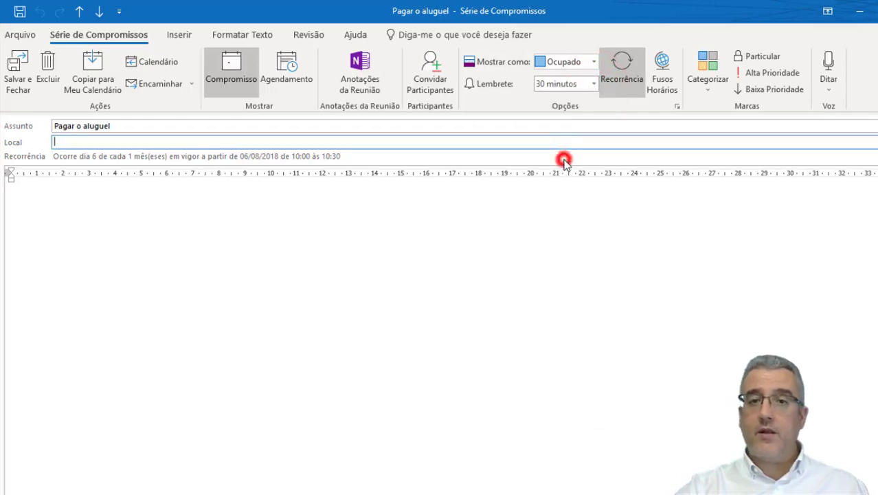
{"action": "left_click", "coordinate": [623, 75]}
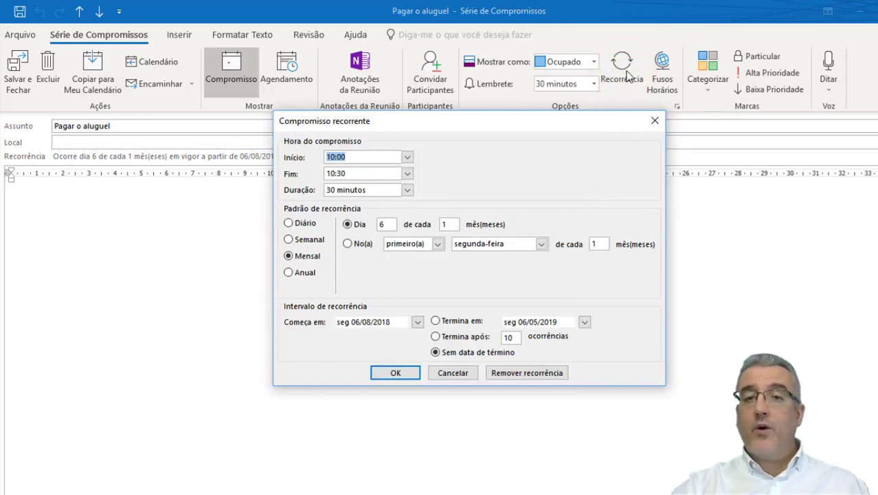
Try the Diário, every-weekday and Semanal patterns, then cancel and close the series unchanged
{"action": "left_click", "coordinate": [408, 189]}
{"action": "left_click", "coordinate": [407, 190]}
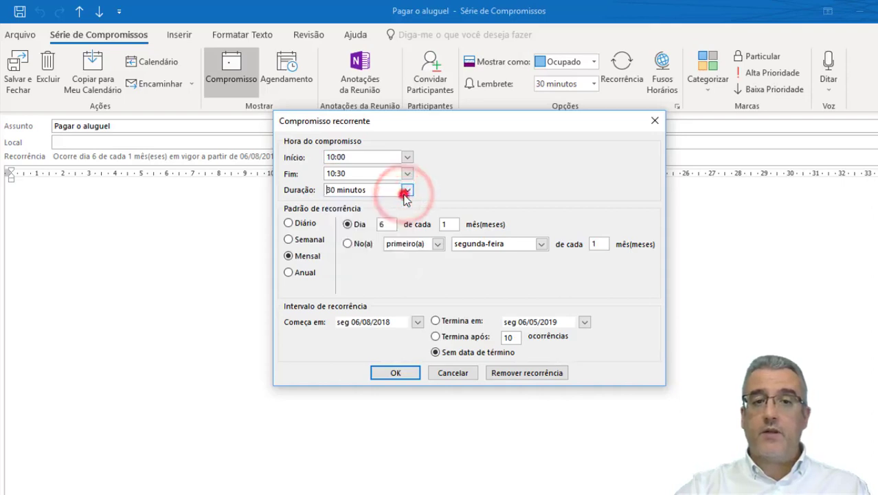
{"action": "left_click", "coordinate": [300, 226]}
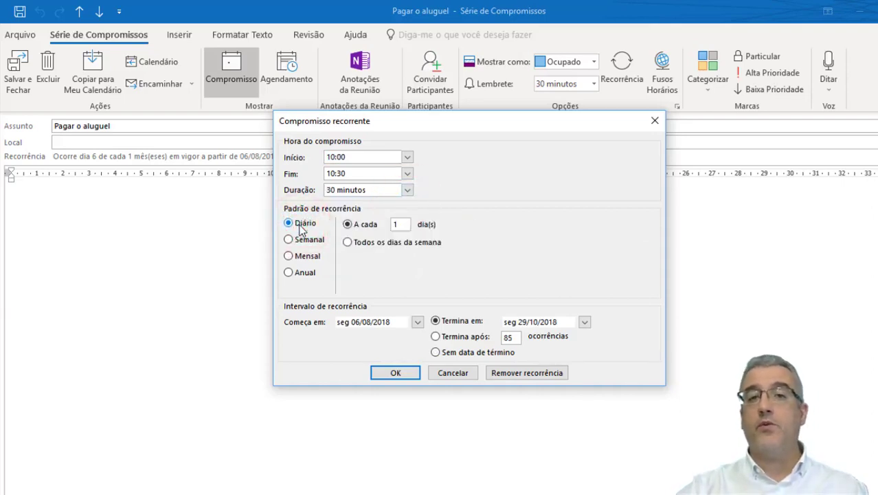
{"action": "left_click", "coordinate": [377, 245]}
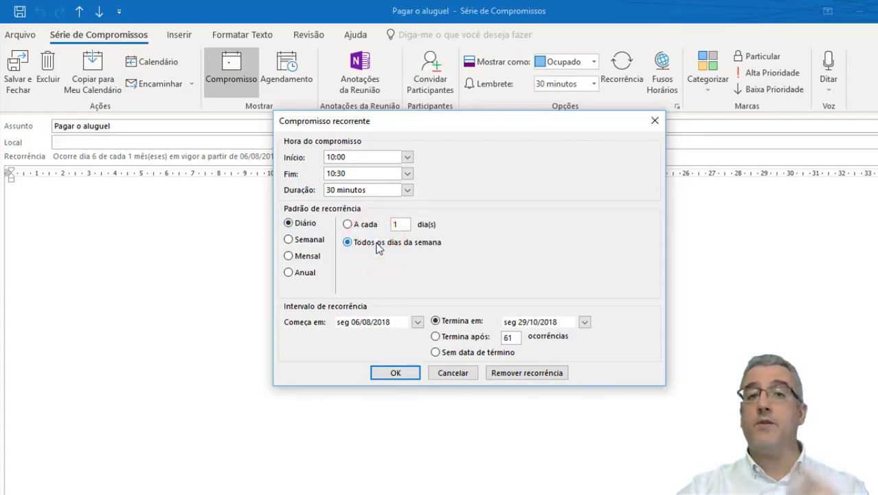
{"action": "left_click", "coordinate": [309, 239]}
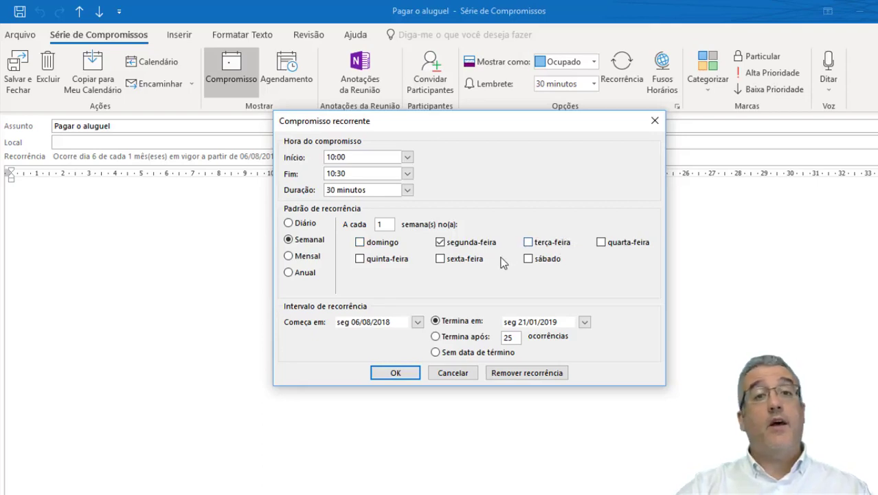
{"action": "key", "text": "Escape"}
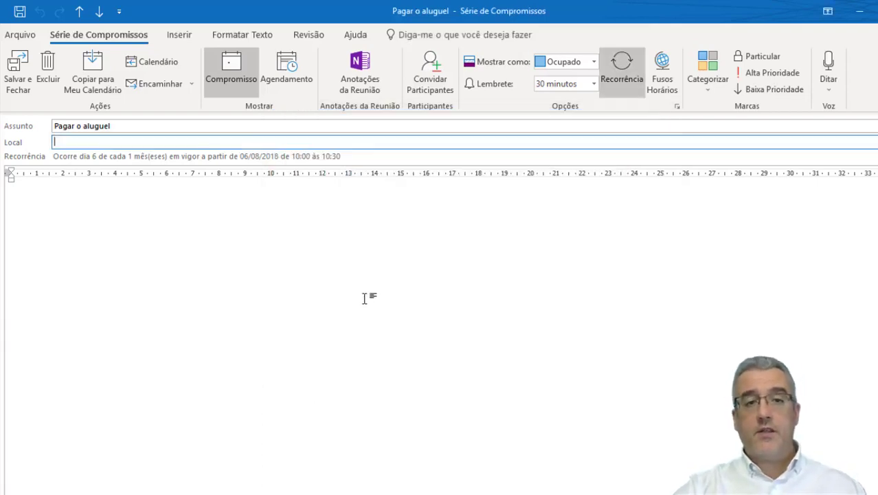
{"action": "left_click", "coordinate": [18, 79]}
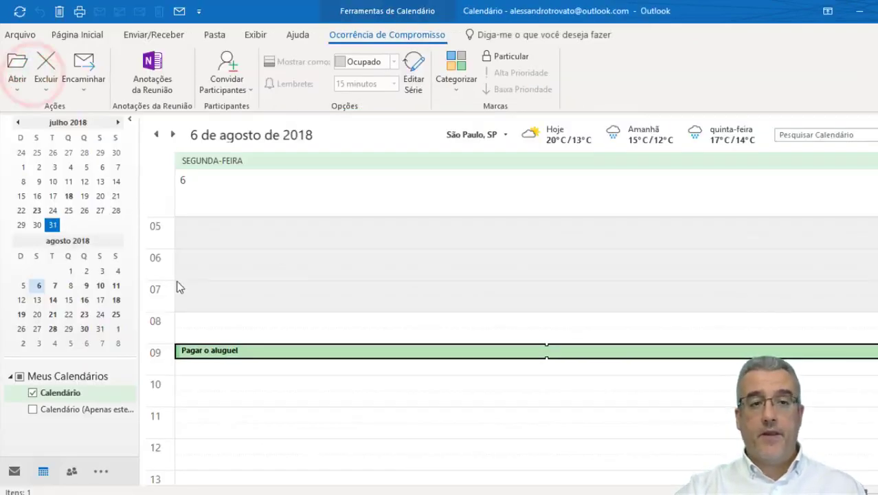
Go to 7 August, open the entire 'Por o lixo para fora' series, and show its Recurrence dialog
{"action": "left_click", "coordinate": [54, 225]}
{"action": "left_click", "coordinate": [54, 286]}
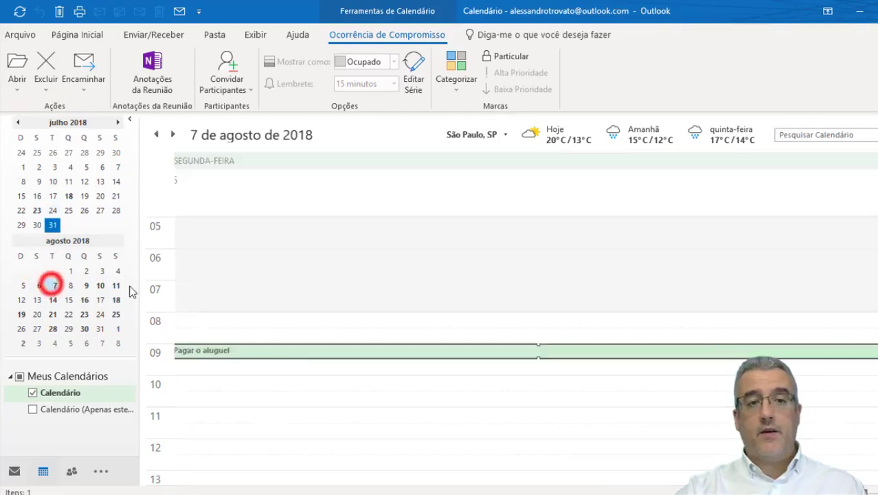
{"action": "scroll", "coordinate": [271, 368], "scroll_direction": "down", "scroll_amount": 6}
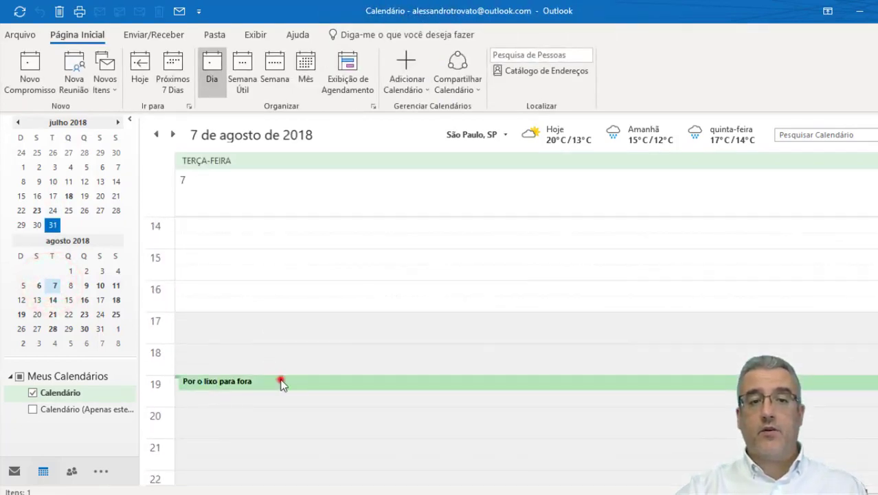
{"action": "double_click", "coordinate": [282, 382]}
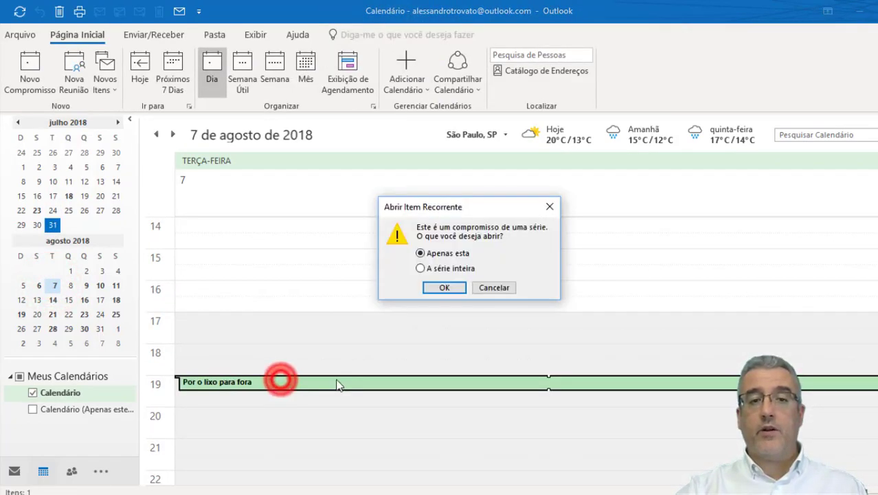
{"action": "left_click", "coordinate": [467, 269]}
{"action": "left_click", "coordinate": [450, 287]}
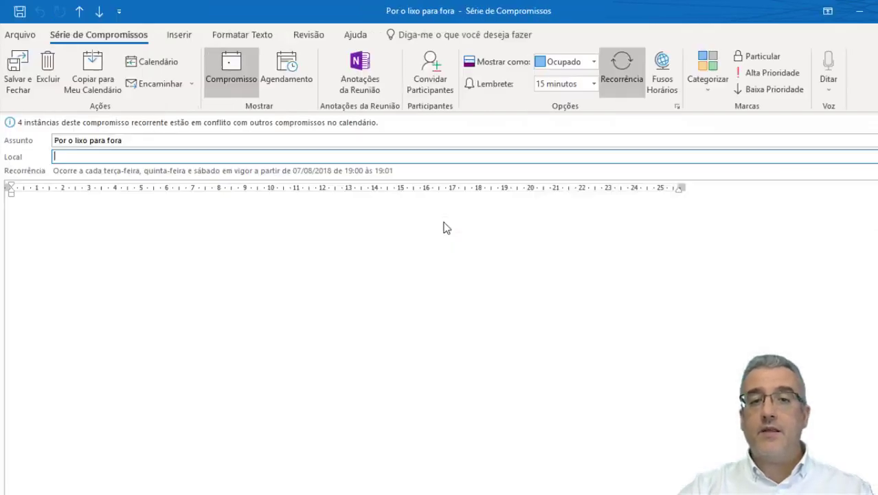
{"action": "left_click", "coordinate": [622, 69]}
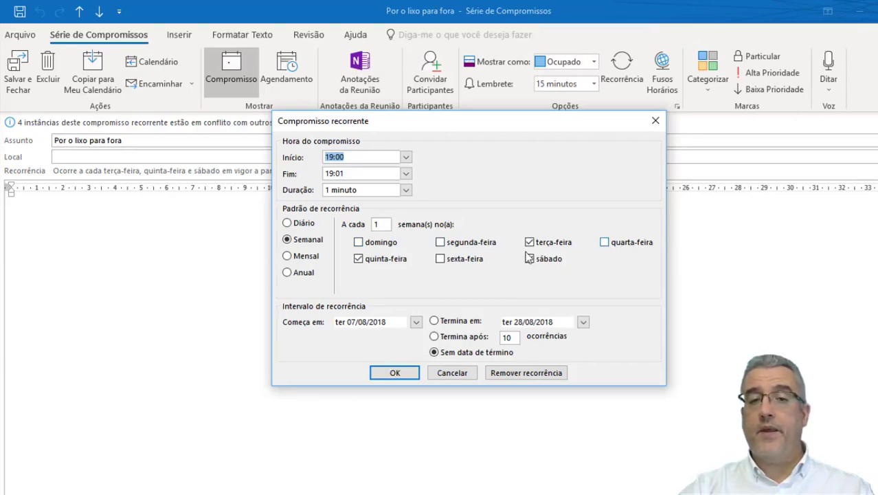
{"action": "double_click", "coordinate": [379, 224]}
{"action": "type", "text": "2"}
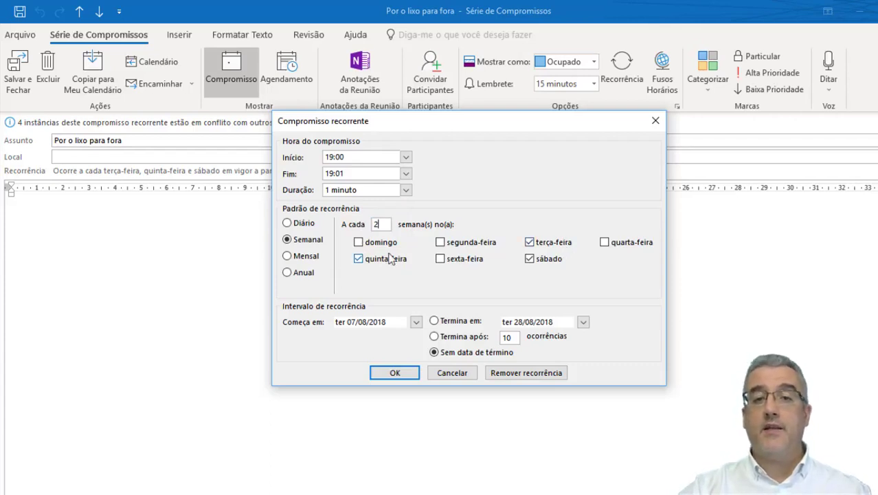
{"action": "left_click", "coordinate": [531, 259]}
{"action": "left_click", "coordinate": [530, 259]}
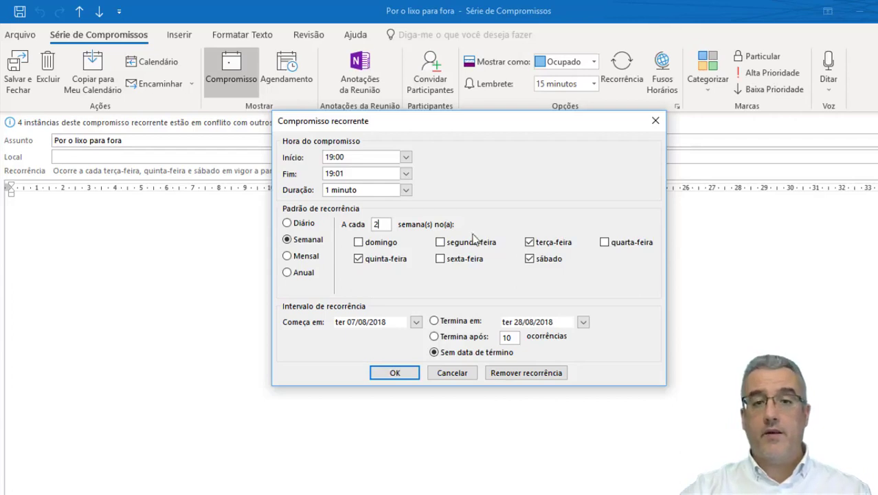
{"action": "double_click", "coordinate": [377, 224]}
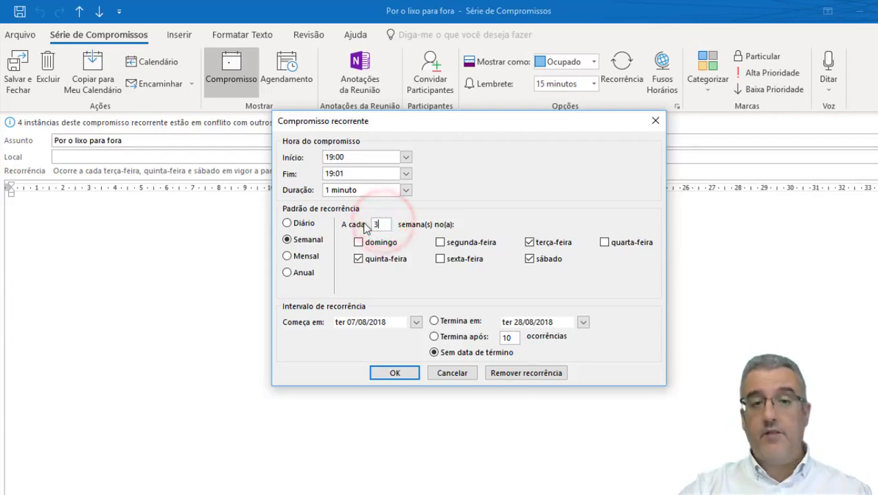
{"action": "type", "text": "3"}
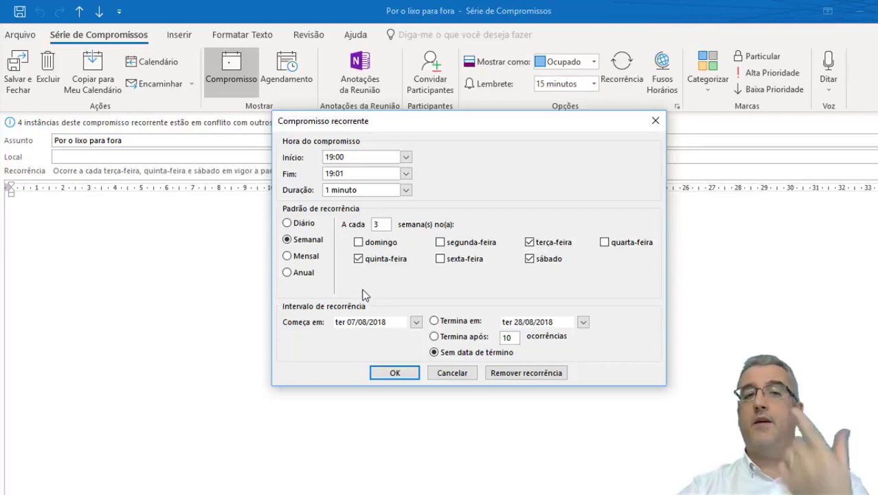
{"action": "double_click", "coordinate": [382, 225]}
{"action": "type", "text": "1"}
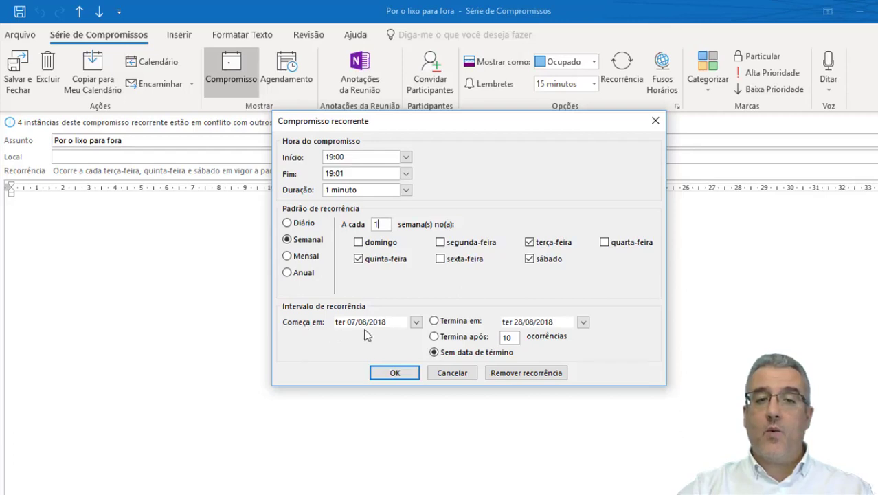
{"action": "left_click", "coordinate": [445, 320]}
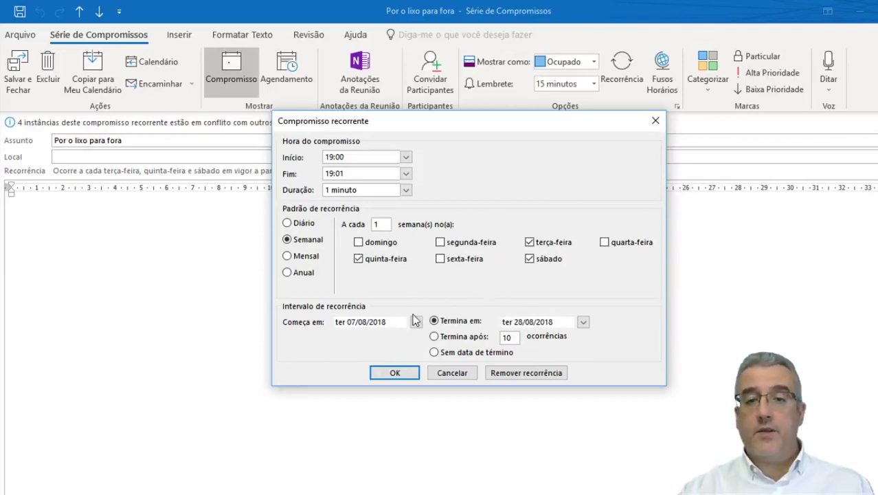
{"action": "left_click", "coordinate": [434, 336]}
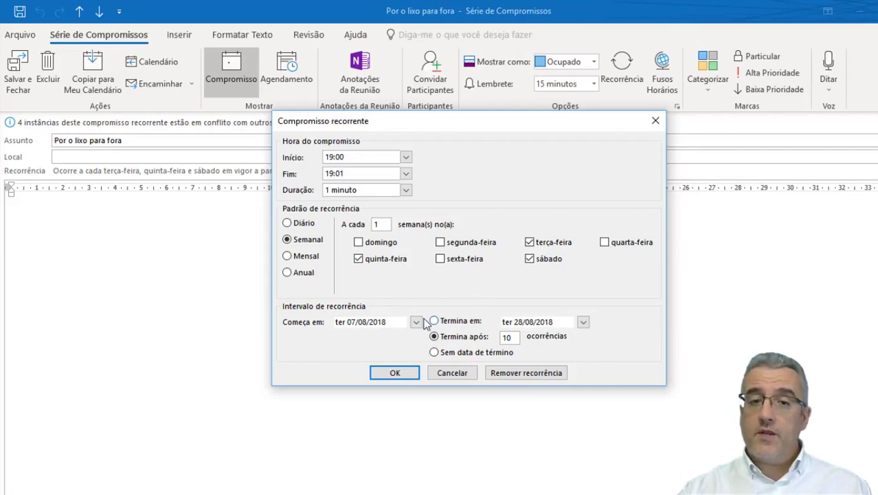
{"action": "left_click", "coordinate": [434, 321]}
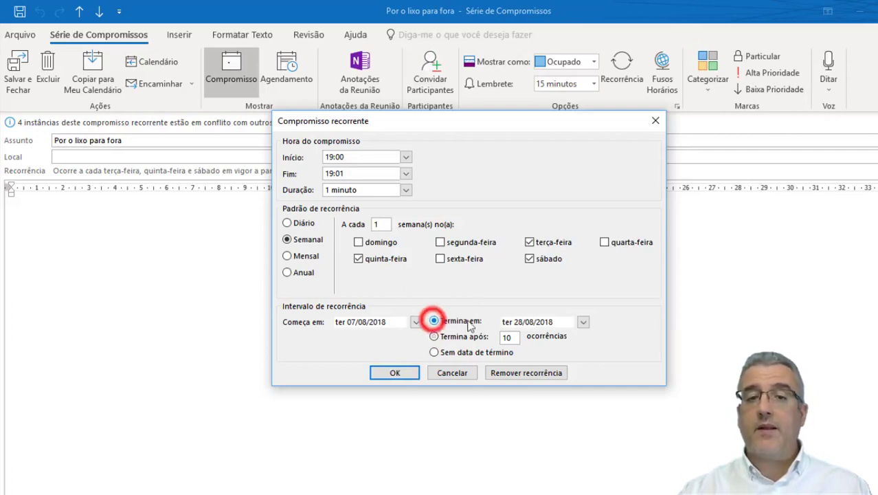
{"action": "left_click", "coordinate": [582, 322]}
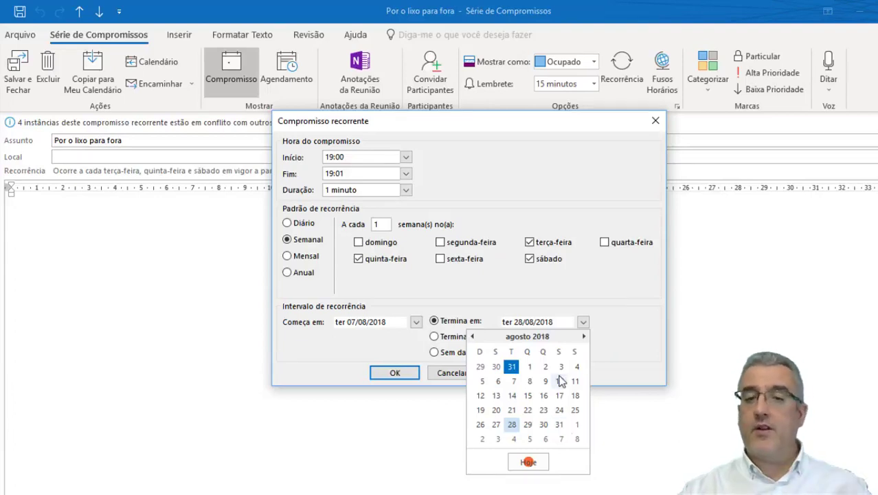
{"action": "left_click", "coordinate": [560, 301]}
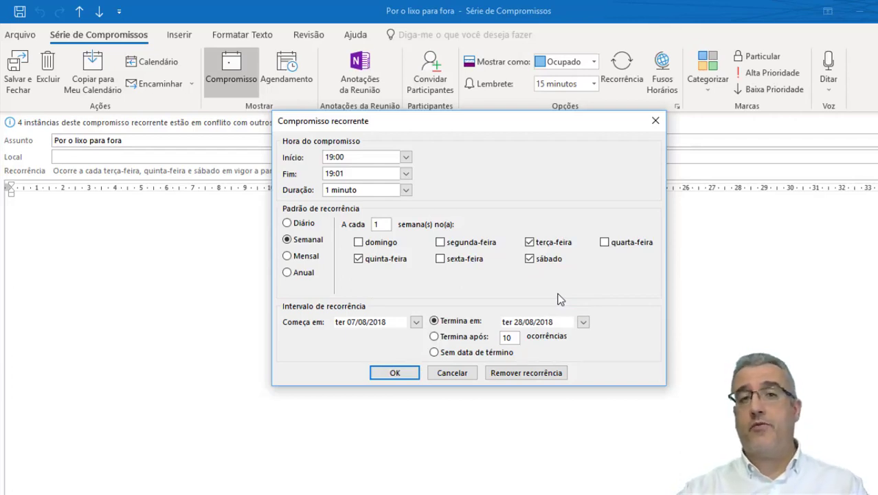
{"action": "left_click", "coordinate": [440, 355]}
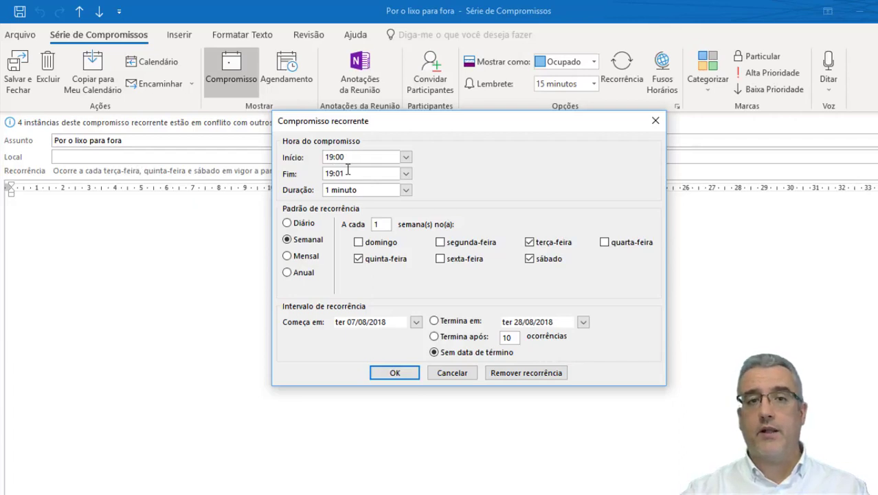
Switch to monthly, try intervals 2, 3 and 4, then set every 1 month on the first Tuesday
{"action": "left_click", "coordinate": [289, 256]}
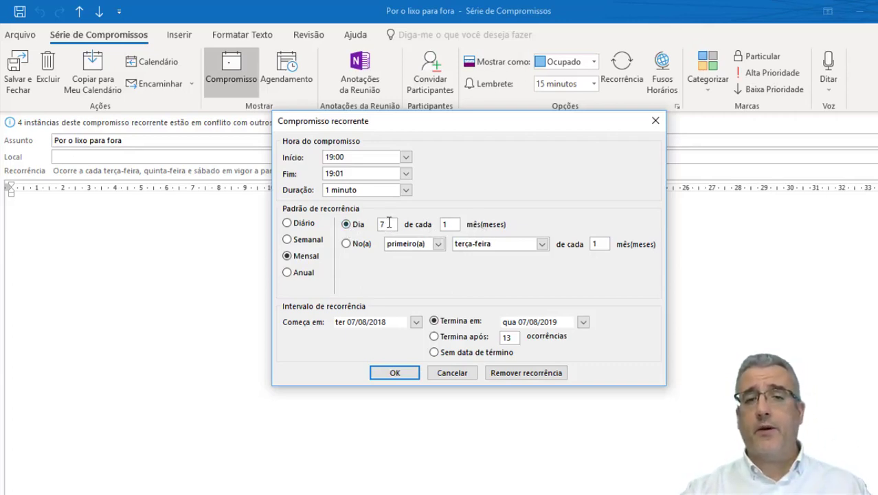
{"action": "double_click", "coordinate": [451, 225]}
{"action": "type", "text": "2"}
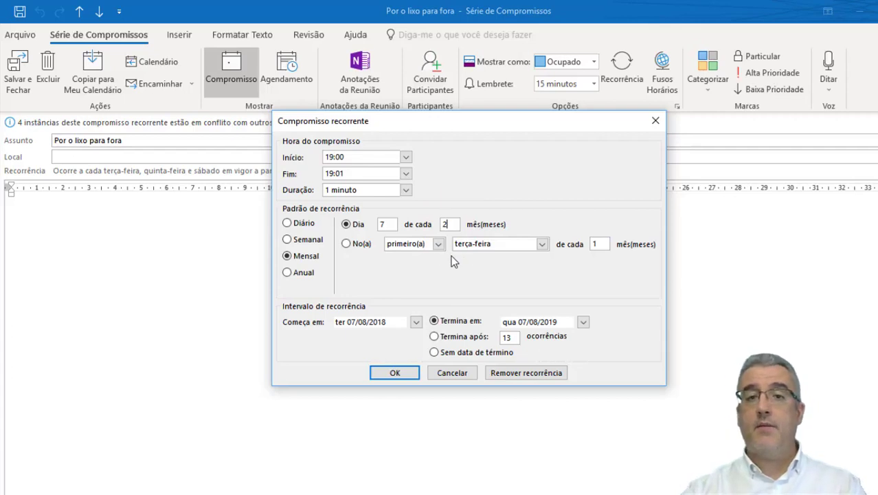
{"action": "left_click", "coordinate": [444, 227]}
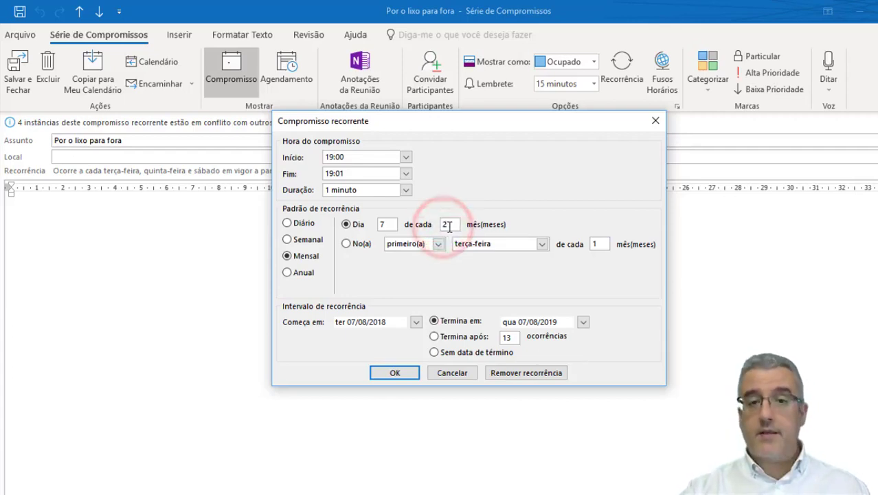
{"action": "double_click", "coordinate": [445, 227]}
{"action": "type", "text": "3"}
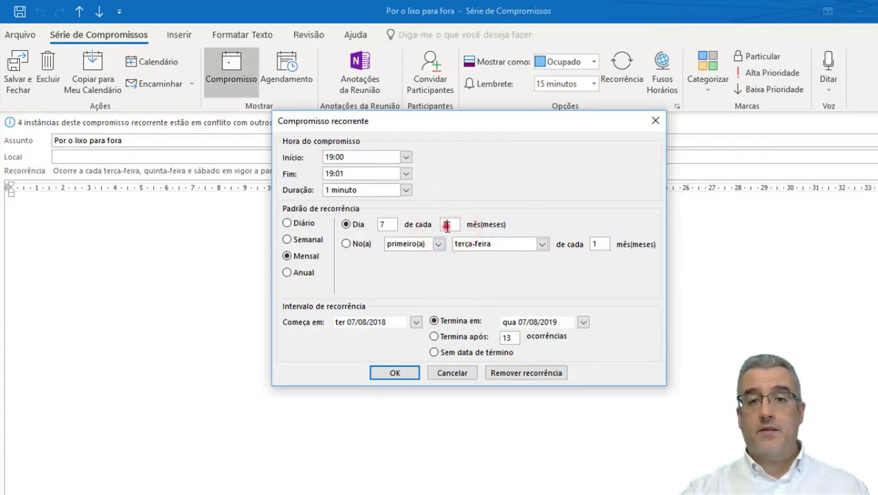
{"action": "double_click", "coordinate": [447, 225]}
{"action": "type", "text": "4"}
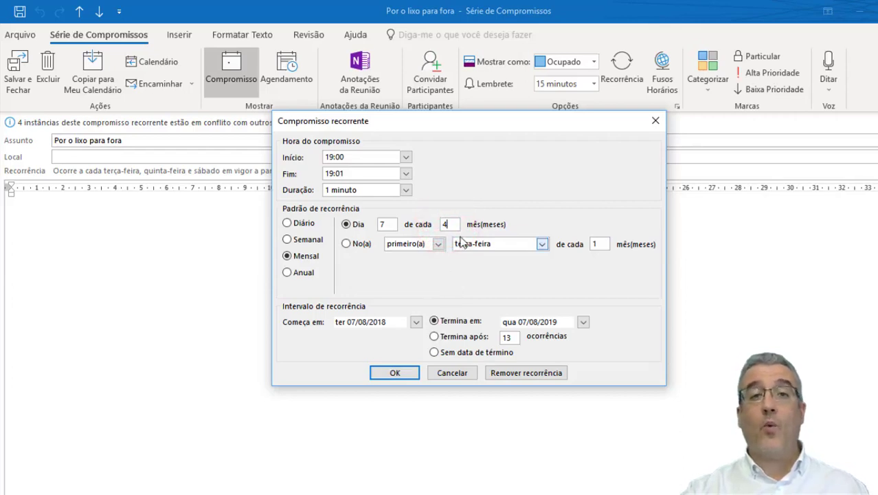
{"action": "double_click", "coordinate": [447, 224]}
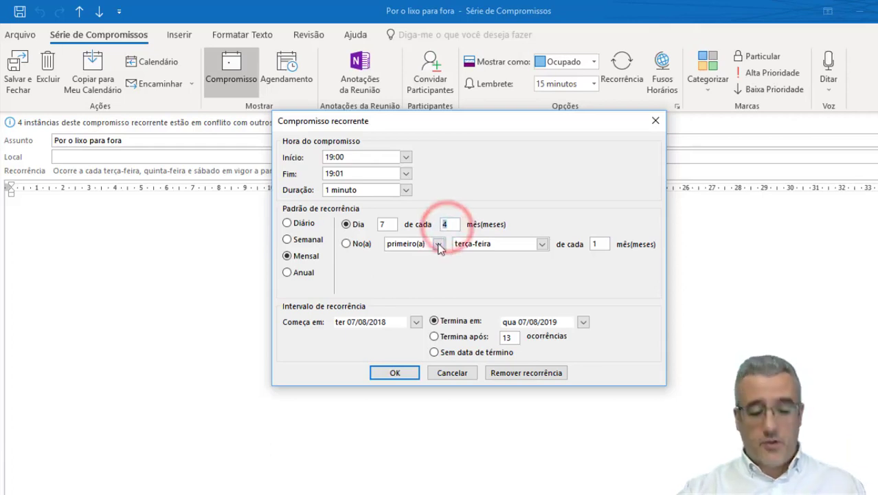
{"action": "type", "text": "1"}
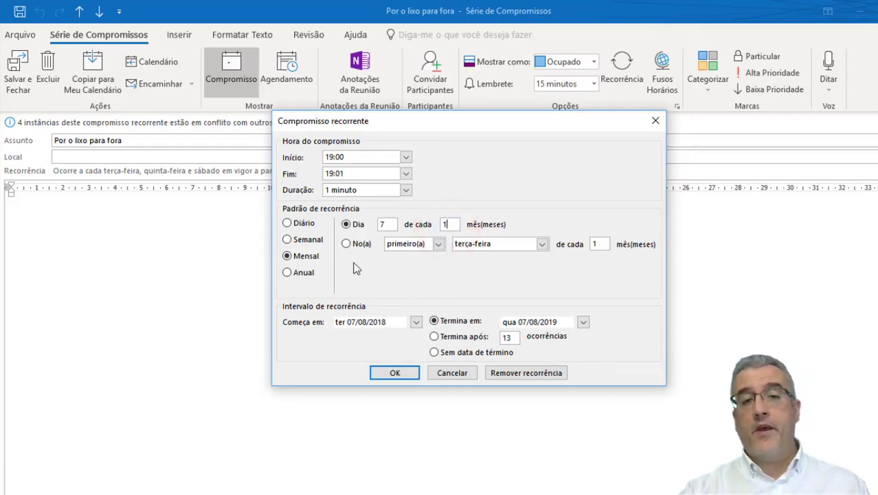
{"action": "left_click", "coordinate": [346, 244]}
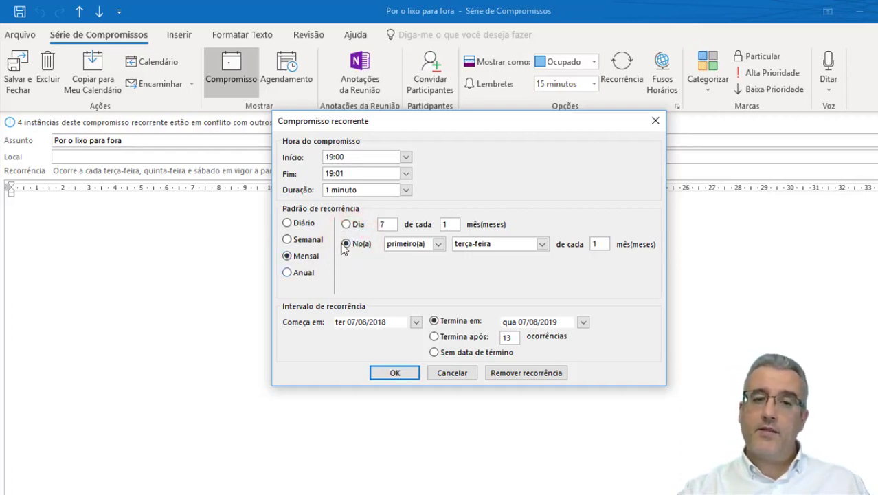
Set the monthly day to segundo domingo, then change the pattern to yearly every 1 year on 7 August
{"action": "left_click", "coordinate": [405, 246]}
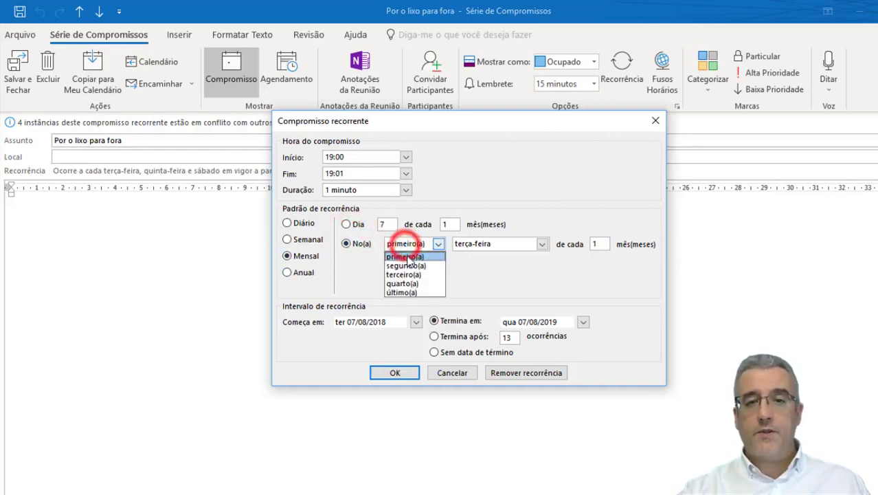
{"action": "left_click", "coordinate": [407, 261]}
{"action": "left_click", "coordinate": [489, 244]}
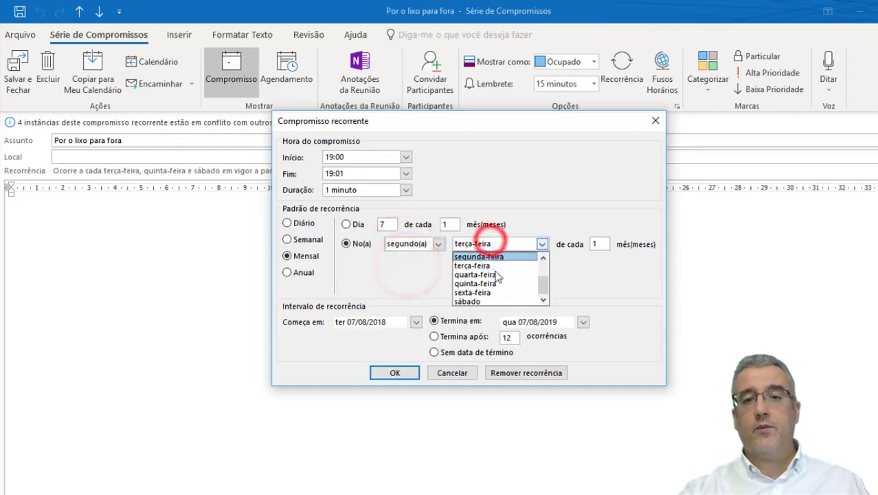
{"action": "left_click", "coordinate": [543, 299]}
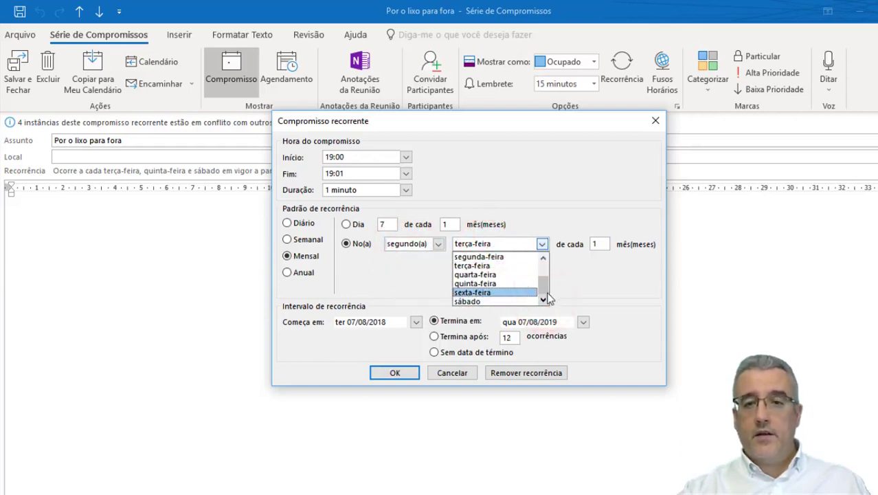
{"action": "left_click_drag", "start_coordinate": [545, 289], "coordinate": [543, 272]}
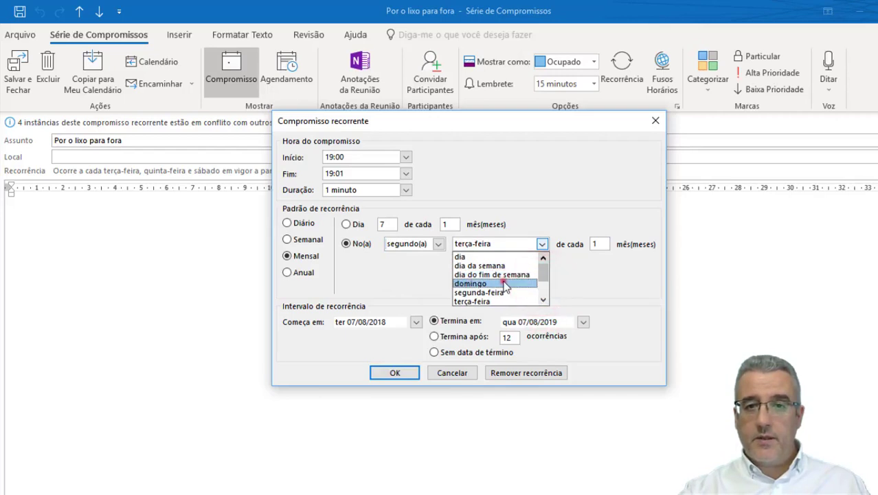
{"action": "left_click", "coordinate": [503, 283]}
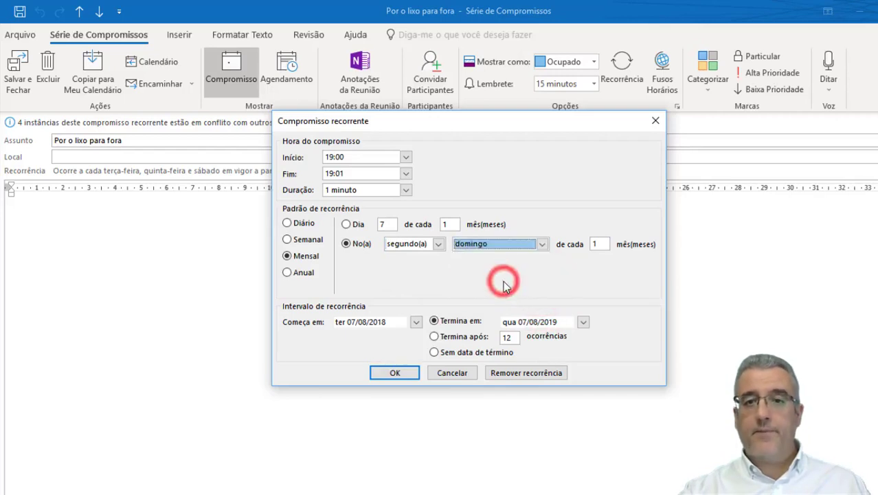
{"action": "double_click", "coordinate": [601, 244]}
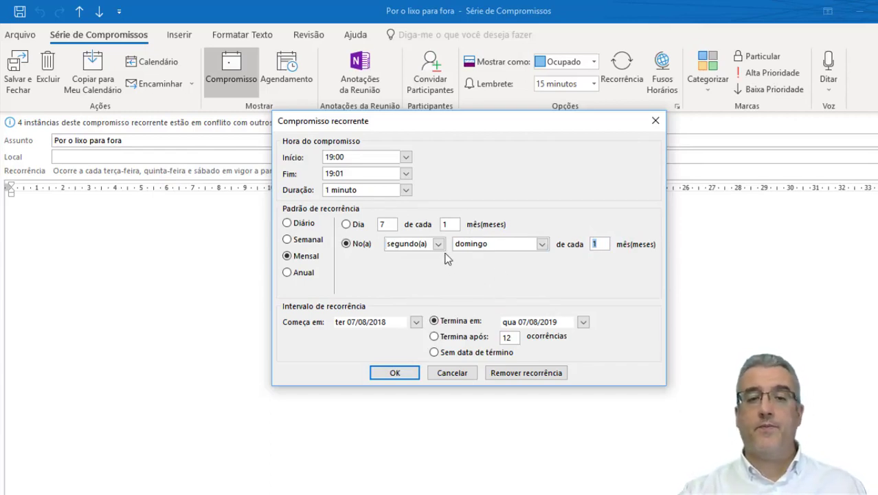
{"action": "left_click", "coordinate": [292, 272]}
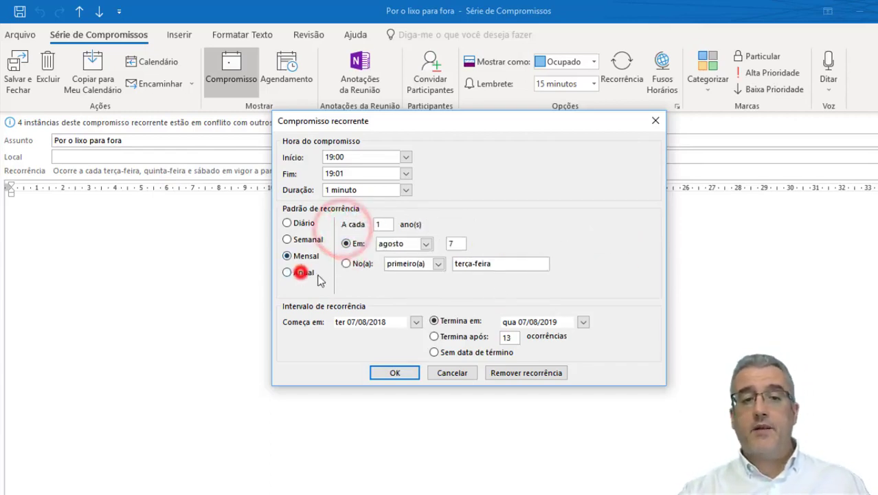
Look at the yearly weekday option and ordinal list, then cancel so the weekly pattern stays
{"action": "double_click", "coordinate": [385, 223]}
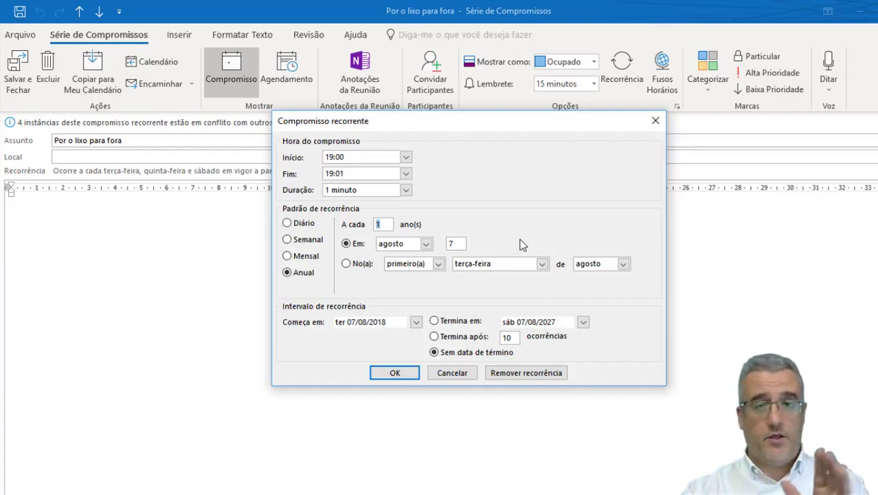
{"action": "left_click", "coordinate": [350, 266]}
{"action": "left_click", "coordinate": [412, 263]}
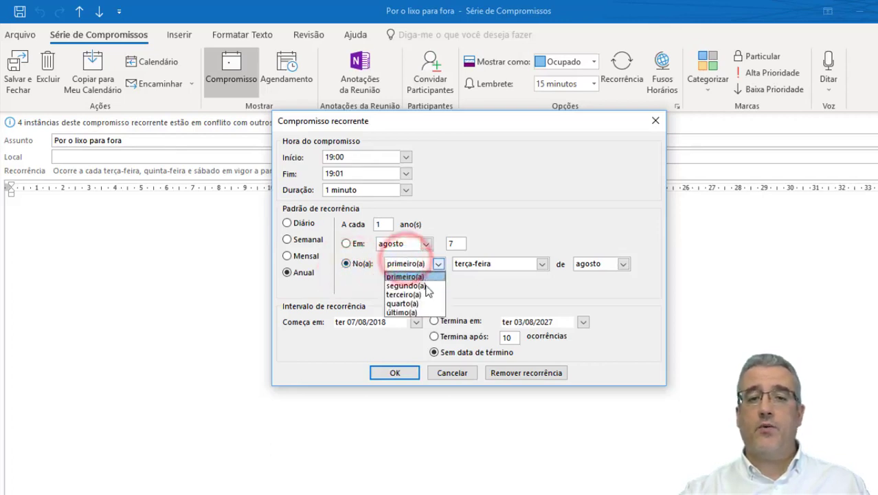
{"action": "left_click", "coordinate": [582, 245]}
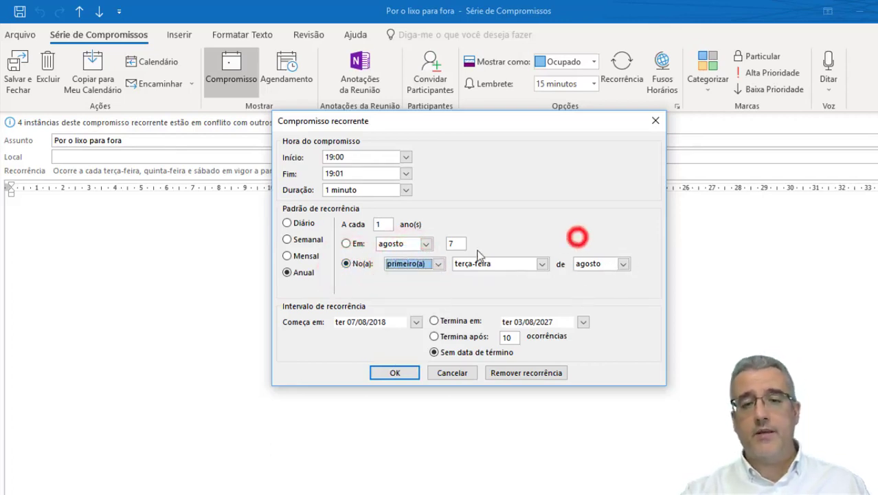
{"action": "left_click", "coordinate": [433, 265]}
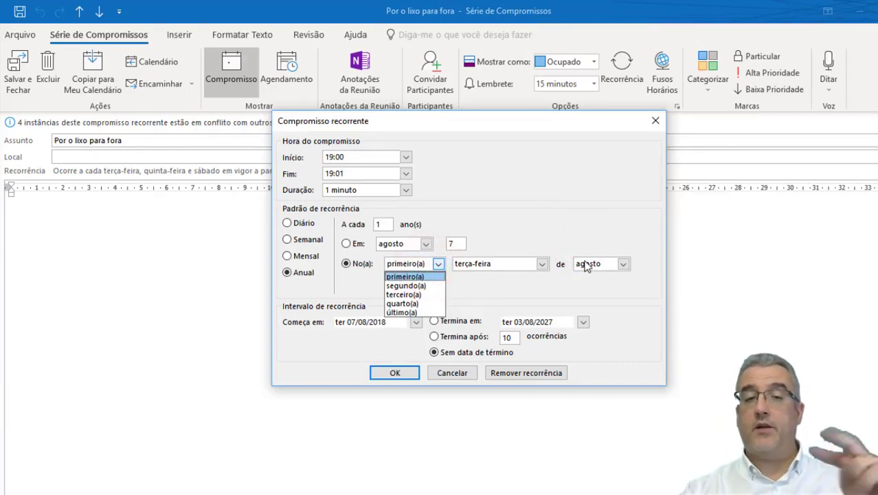
{"action": "left_click", "coordinate": [570, 230]}
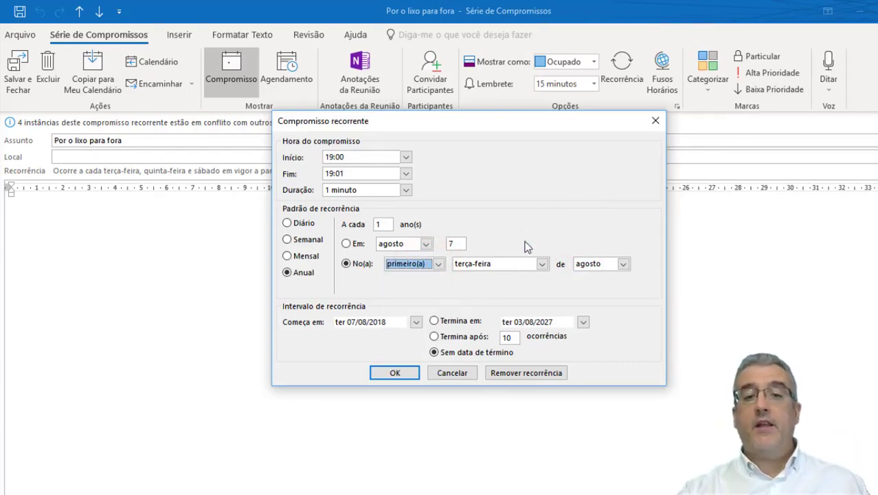
{"action": "left_click", "coordinate": [463, 371]}
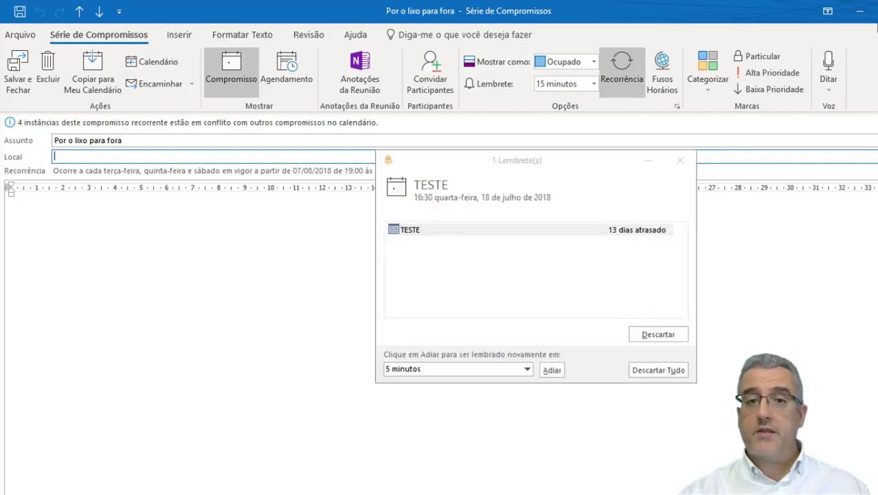
Close the series window, look at the overdue TESTE appointment, and dismiss its reminder
{"action": "left_click", "coordinate": [860, 11]}
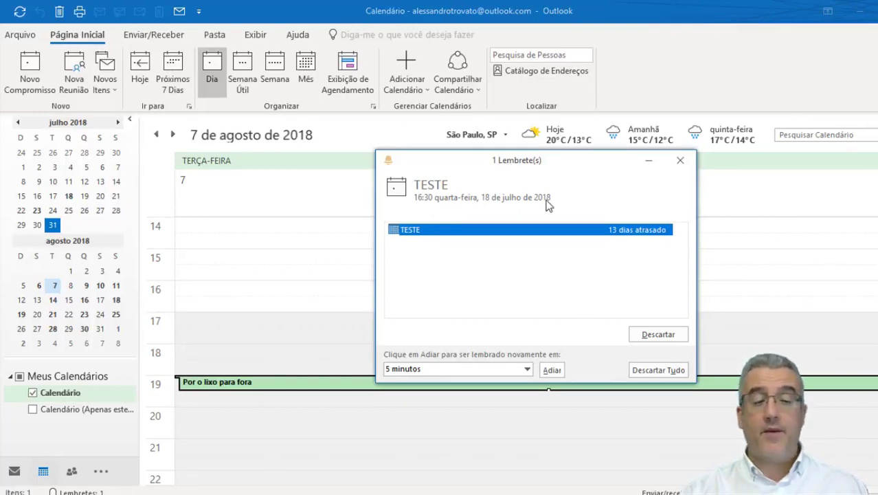
{"action": "double_click", "coordinate": [459, 232]}
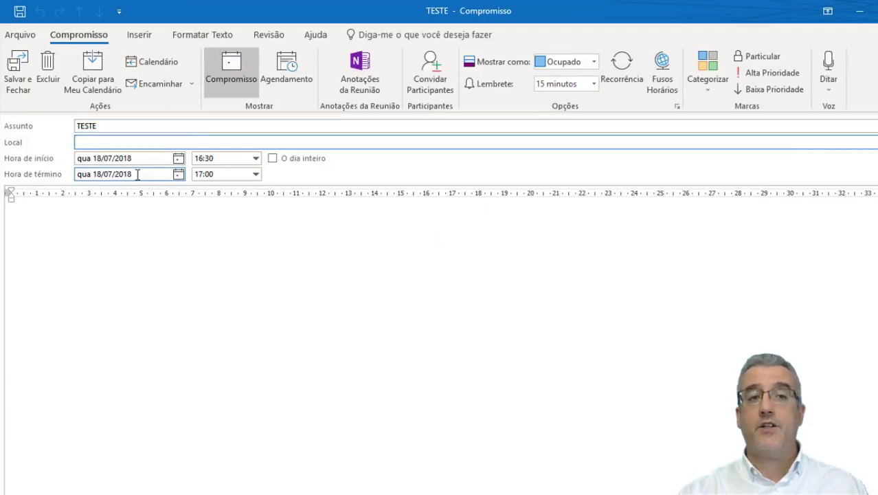
{"action": "left_click", "coordinate": [87, 244]}
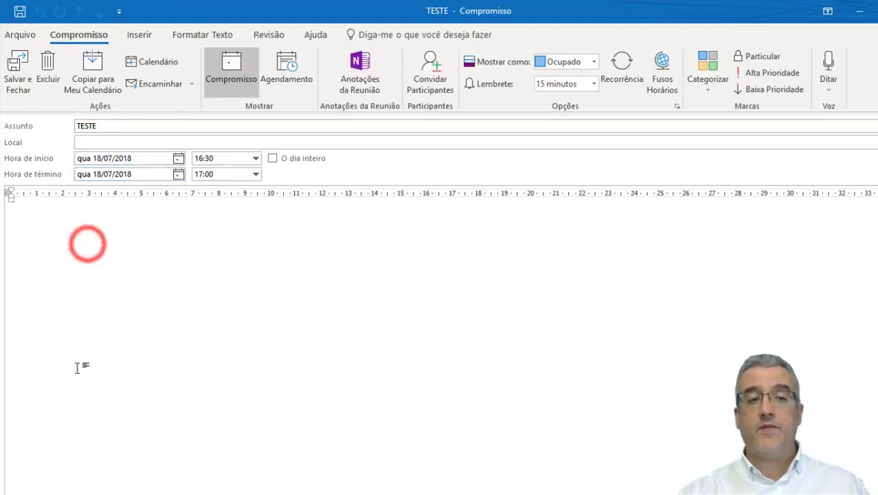
{"action": "key", "text": "Escape"}
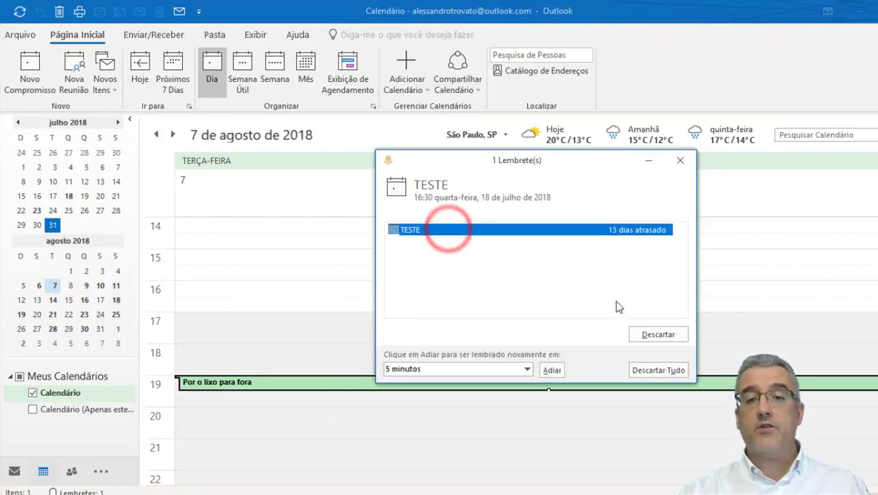
{"action": "left_click", "coordinate": [647, 334]}
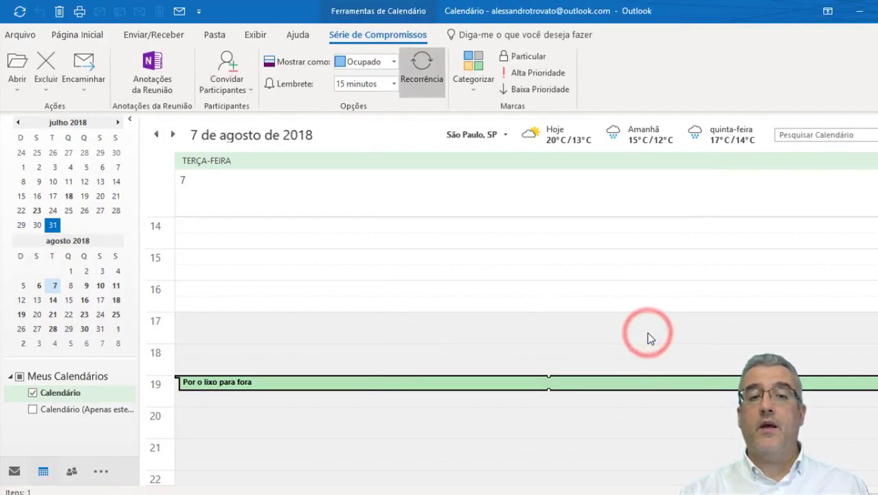